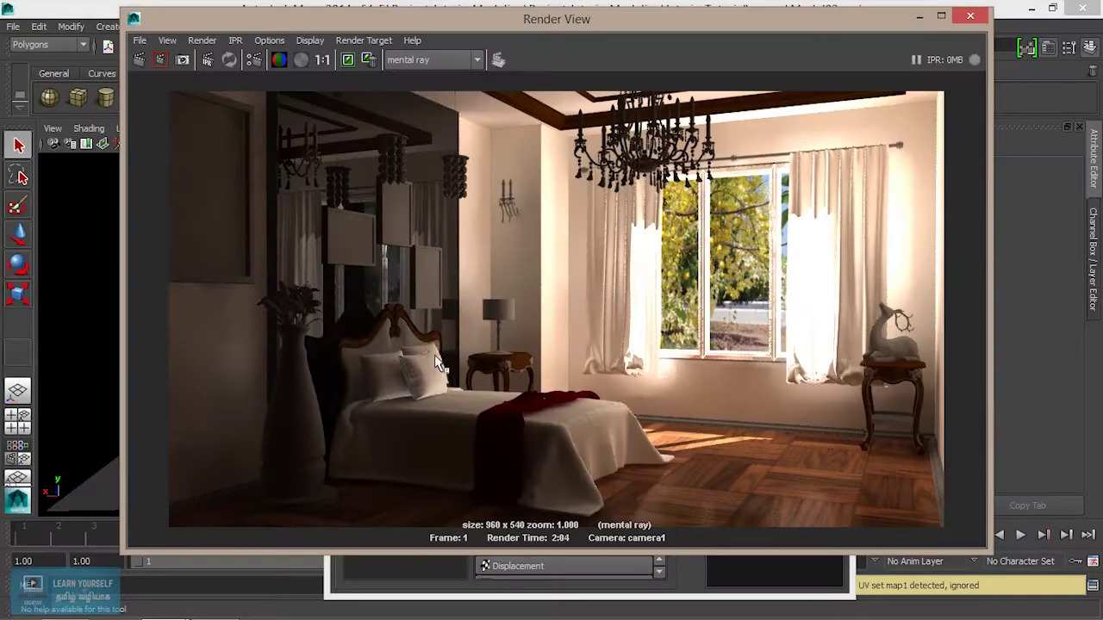
- Close the Render View, minimize Hypershade and orbit the camera into the bedroom
{"action": "left_click", "coordinate": [920, 16]}
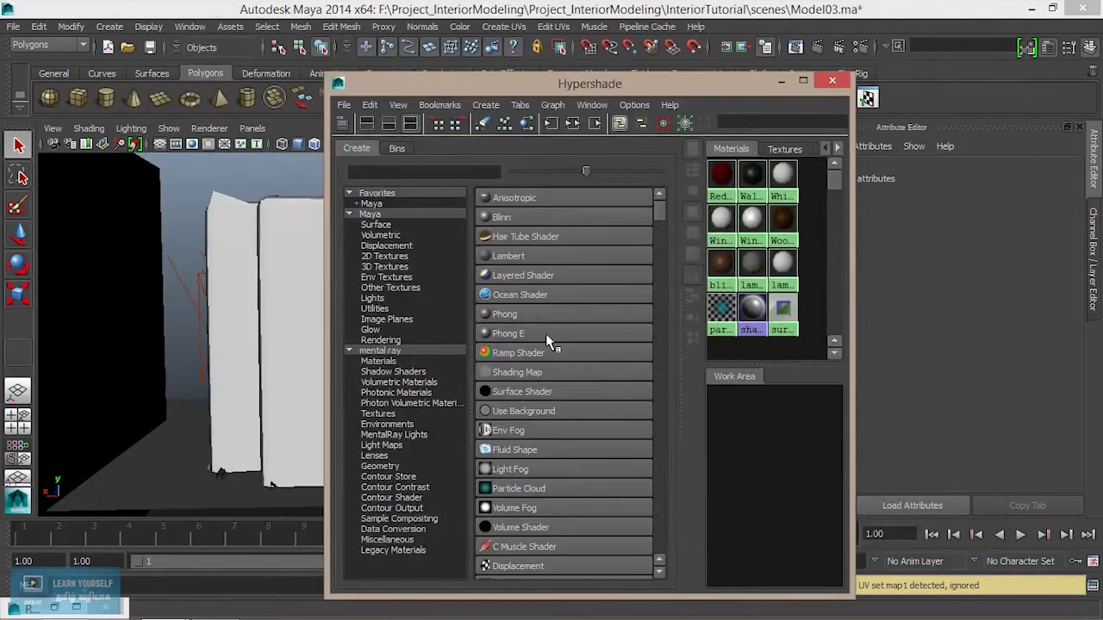
{"action": "left_click", "coordinate": [524, 372]}
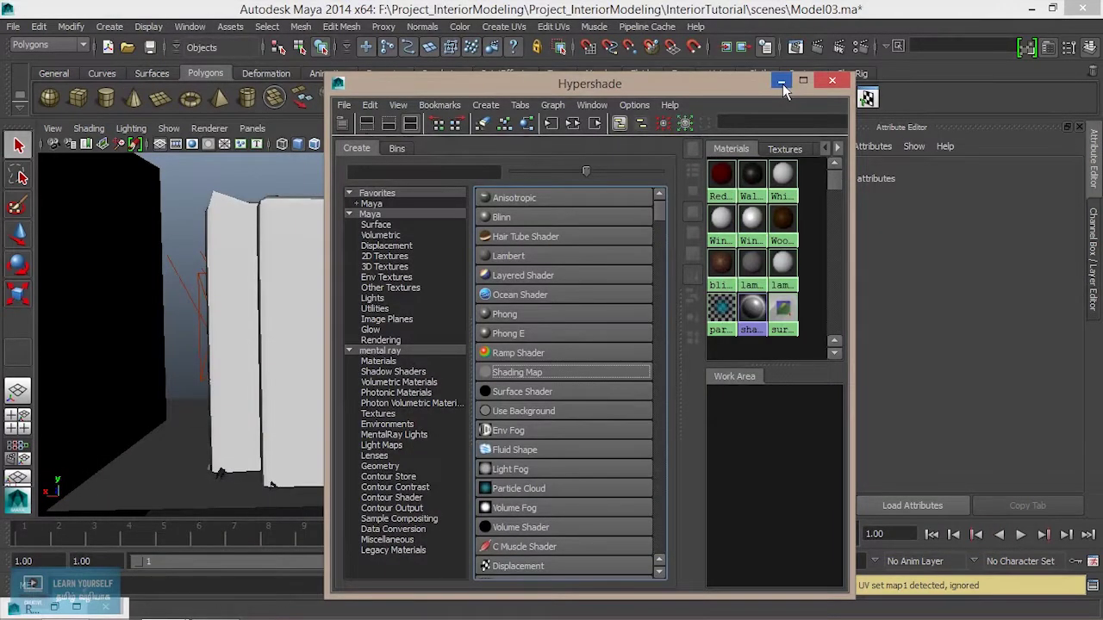
{"action": "left_click", "coordinate": [781, 80]}
{"action": "left_click_drag", "start_coordinate": [291, 351], "coordinate": [308, 363], "text": "alt"}
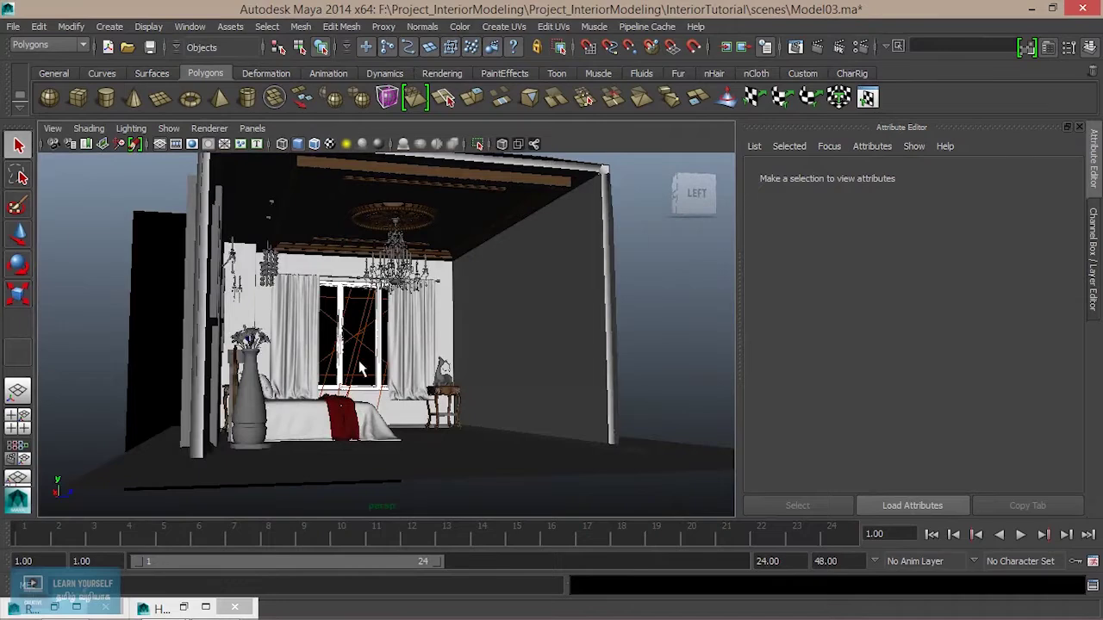
- Zoom in on the nightstand, then select and frame the carved piece Plane76
{"action": "scroll", "coordinate": [360, 369], "scroll_direction": "up", "scroll_amount": 5}
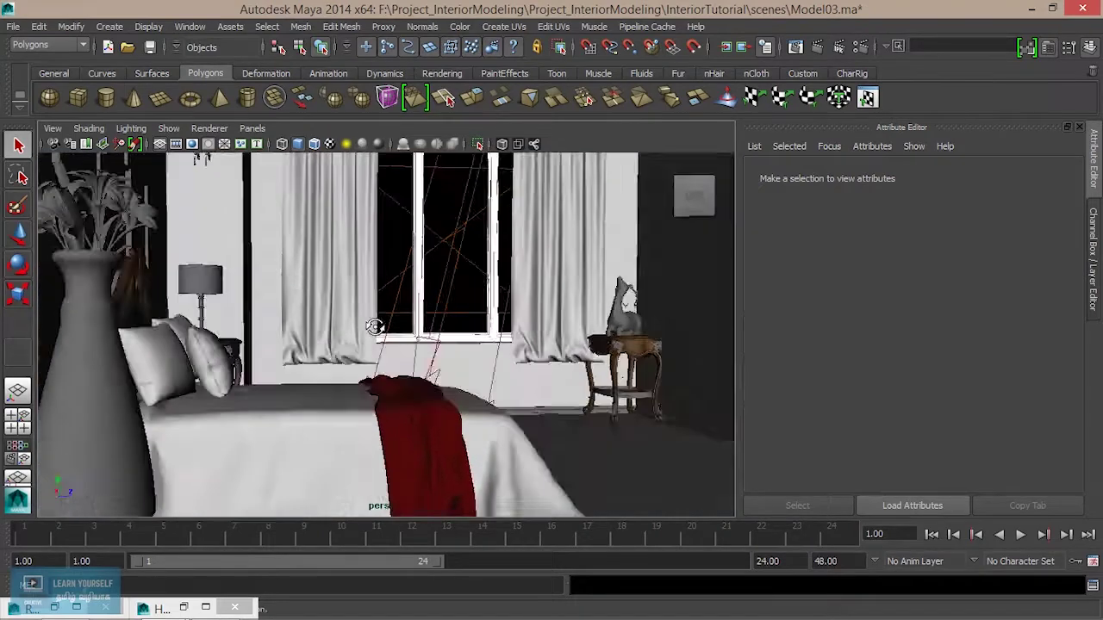
{"action": "middle_click_drag", "start_coordinate": [374, 327], "coordinate": [369, 337], "text": "alt"}
{"action": "scroll", "coordinate": [370, 337], "scroll_direction": "up", "scroll_amount": 2}
{"action": "scroll", "coordinate": [578, 387], "scroll_direction": "up", "scroll_amount": 1}
{"action": "scroll", "coordinate": [603, 414], "scroll_direction": "up", "scroll_amount": 2}
{"action": "scroll", "coordinate": [631, 440], "scroll_direction": "up", "scroll_amount": 1}
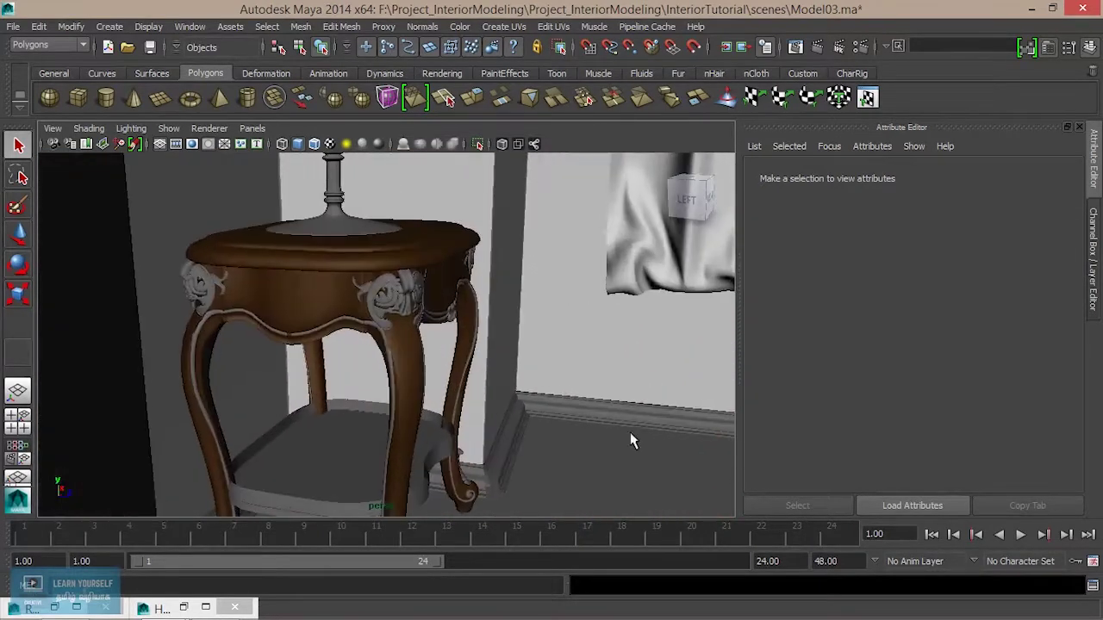
{"action": "scroll", "coordinate": [631, 440], "scroll_direction": "up", "scroll_amount": 2}
{"action": "left_click_drag", "start_coordinate": [411, 347], "coordinate": [405, 282], "text": "alt"}
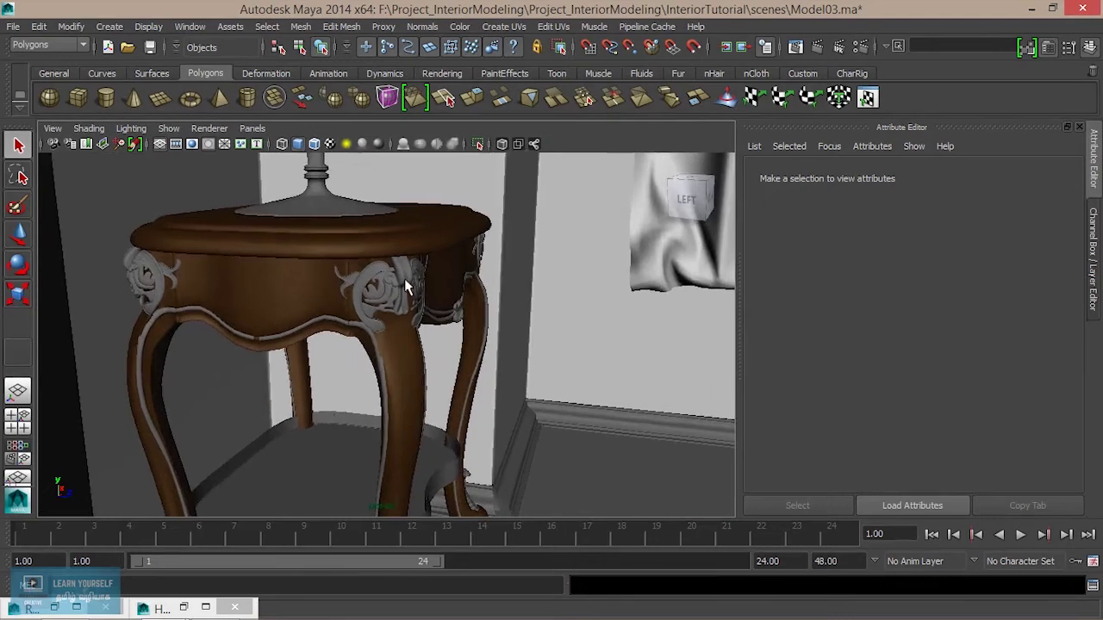
{"action": "left_click", "coordinate": [404, 278]}
{"action": "key", "text": "f"}
{"action": "scroll", "coordinate": [407, 345], "scroll_direction": "down", "scroll_amount": 2}
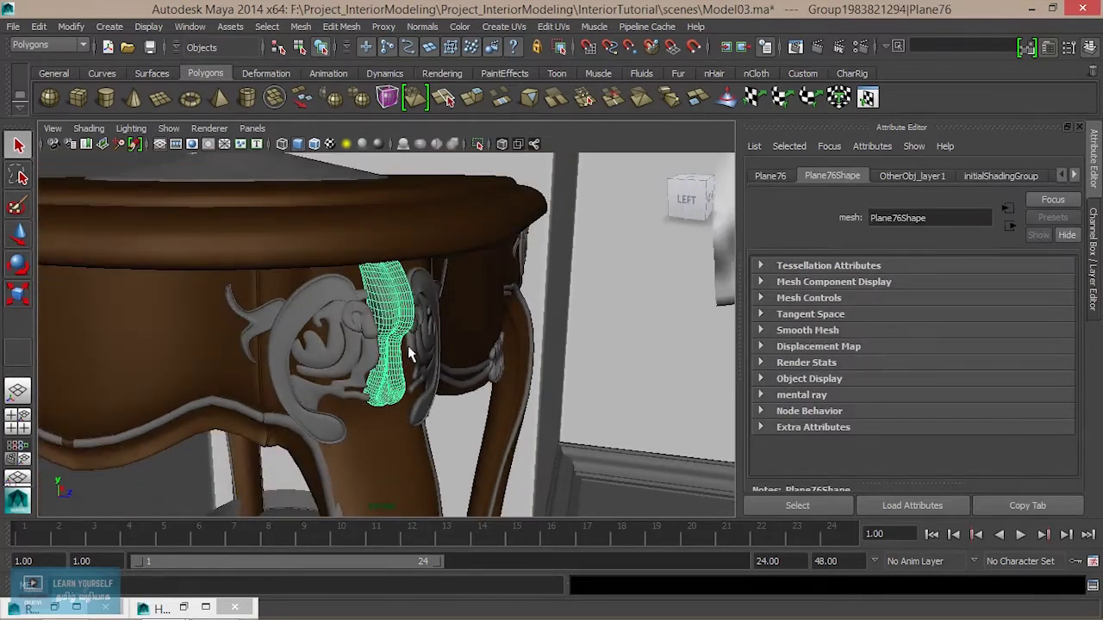
- Select the inner carving Plane75 and reopen the Hypershade editor
{"action": "right_click", "coordinate": [386, 252]}
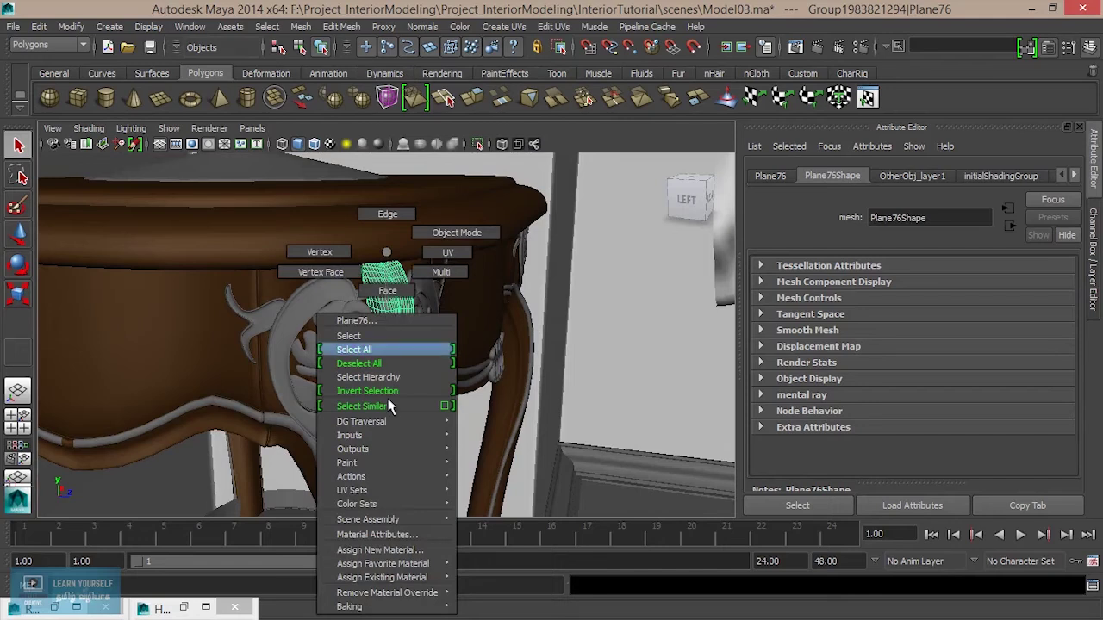
{"action": "mouse_move", "coordinate": [383, 563]}
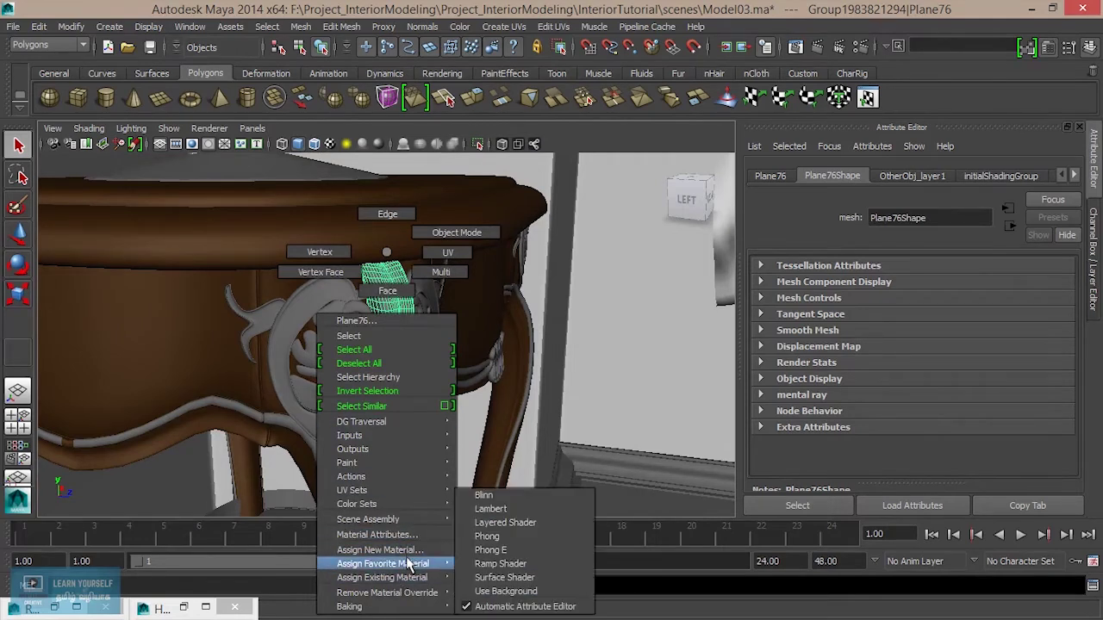
{"action": "left_click", "coordinate": [599, 423]}
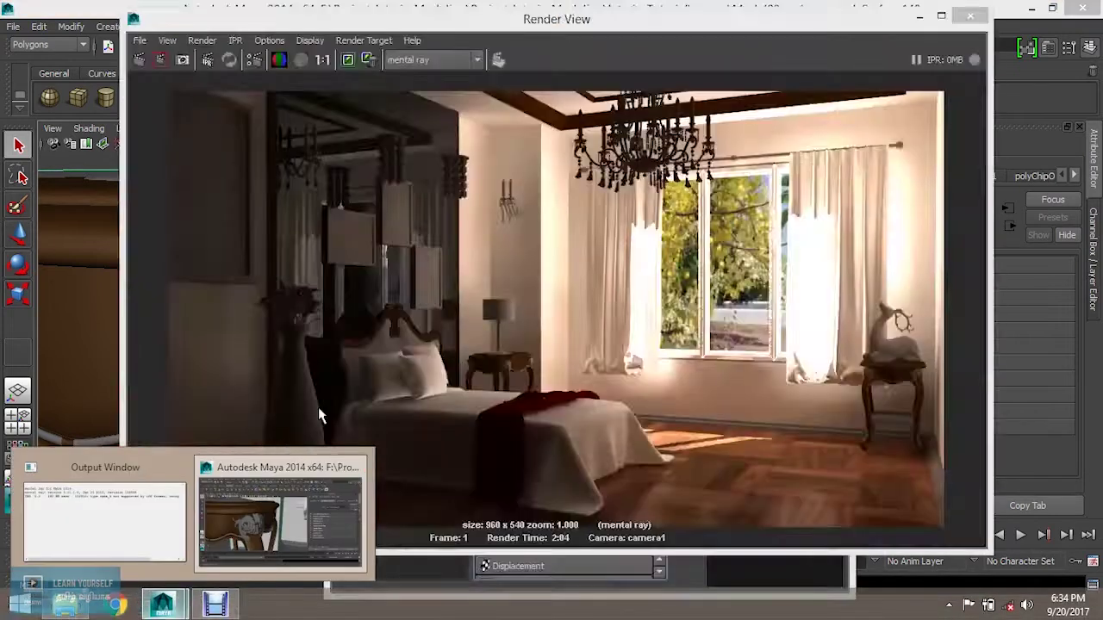
{"action": "left_click", "coordinate": [307, 420]}
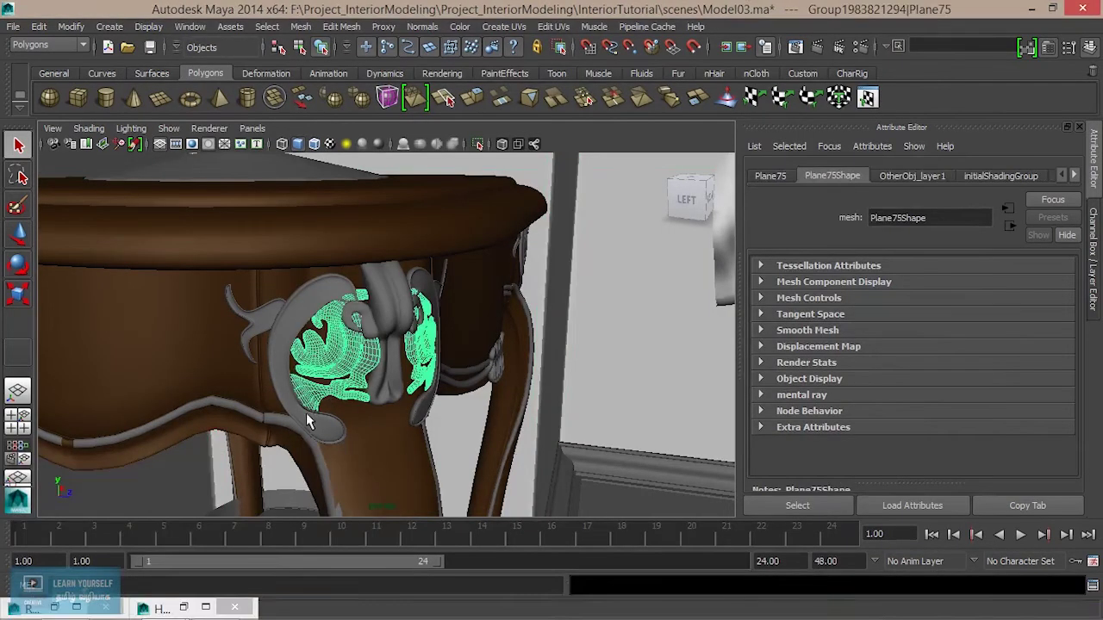
{"action": "left_click", "coordinate": [184, 30]}
{"action": "left_click", "coordinate": [409, 98]}
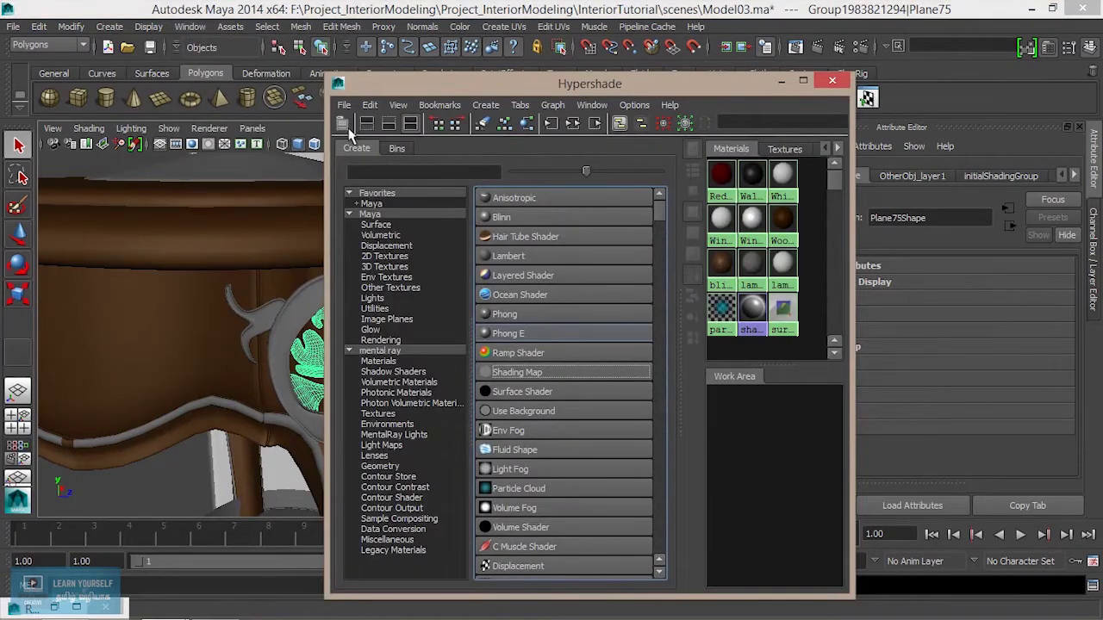
- Create a mental ray mia_material_x node and arrange it in the Hypershade work area
{"action": "left_click", "coordinate": [384, 362]}
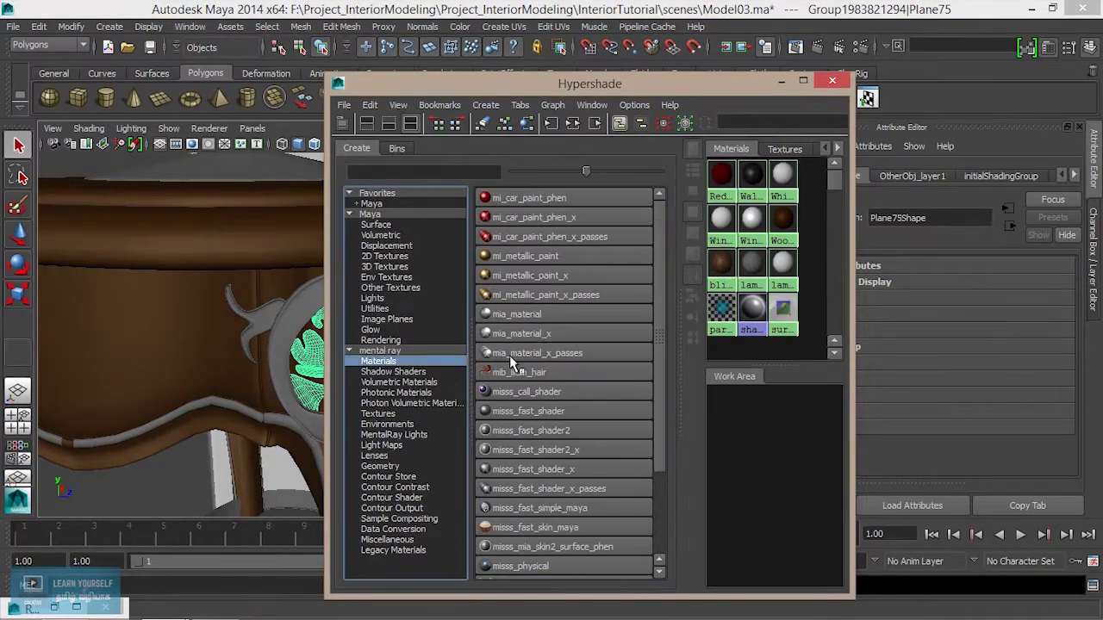
{"action": "left_click", "coordinate": [533, 339]}
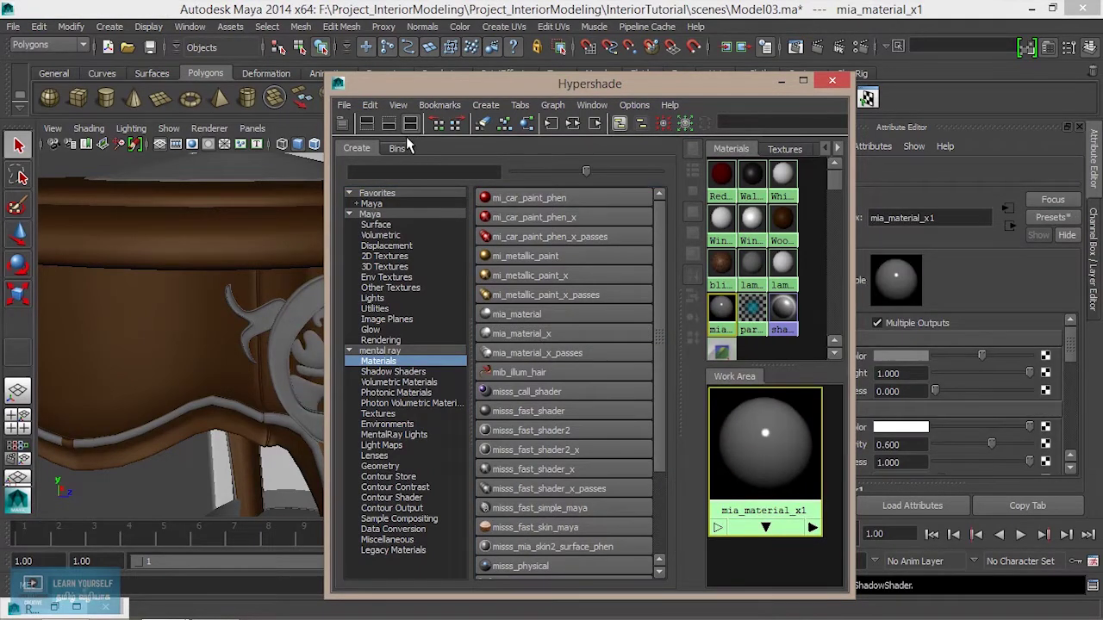
{"action": "left_click", "coordinate": [344, 124]}
{"action": "left_click_drag", "start_coordinate": [423, 473], "coordinate": [570, 473]}
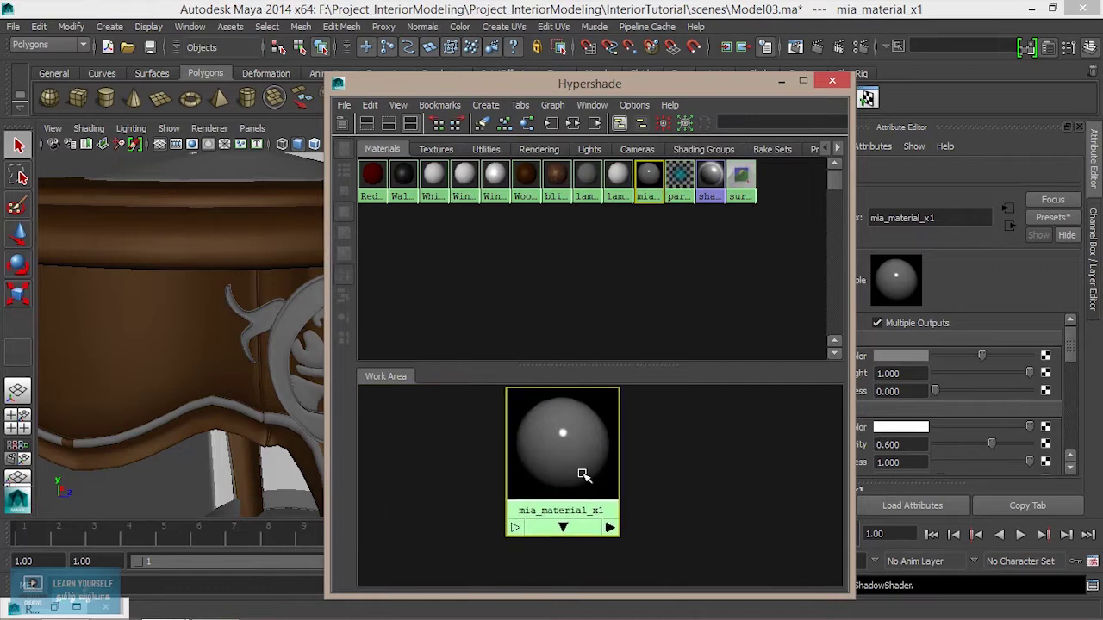
{"action": "left_click_drag", "start_coordinate": [716, 81], "coordinate": [779, 73]}
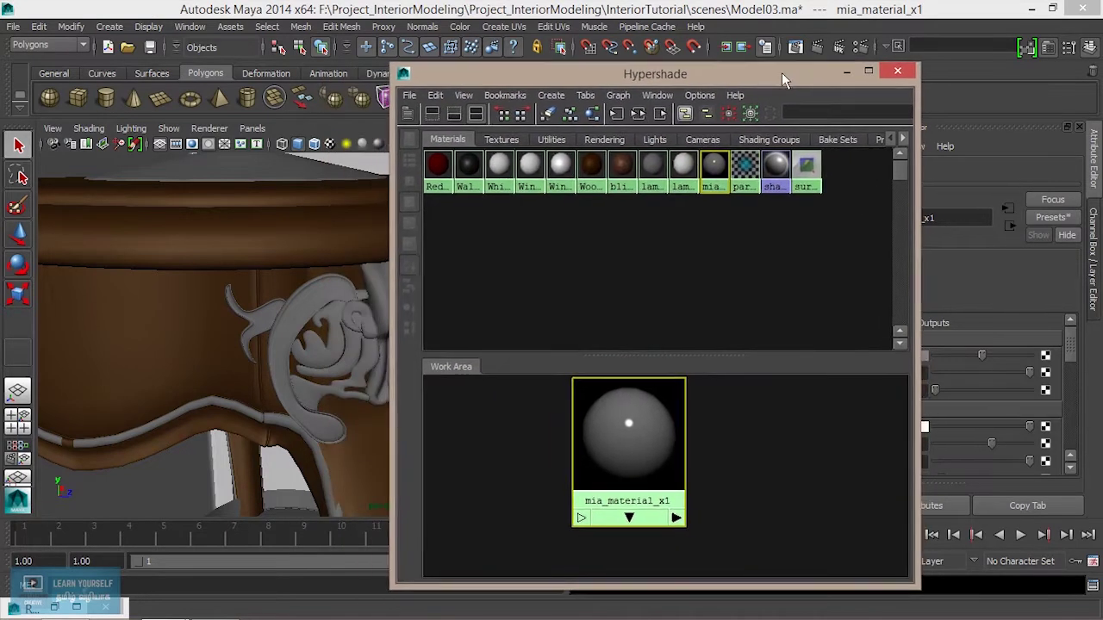
{"action": "left_click_drag", "start_coordinate": [628, 426], "coordinate": [633, 463]}
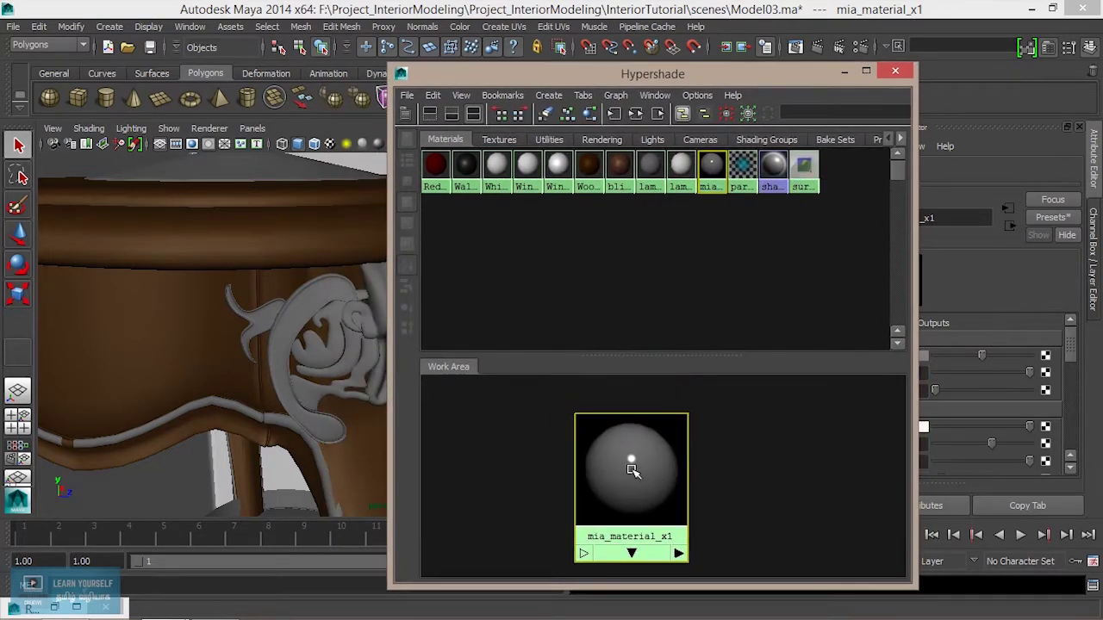
- Apply the Chrome preset to mia_material_x1 (reflectivity 1.0, glossiness 0.5), then minimize Hypershade
{"action": "left_click", "coordinate": [1072, 221]}
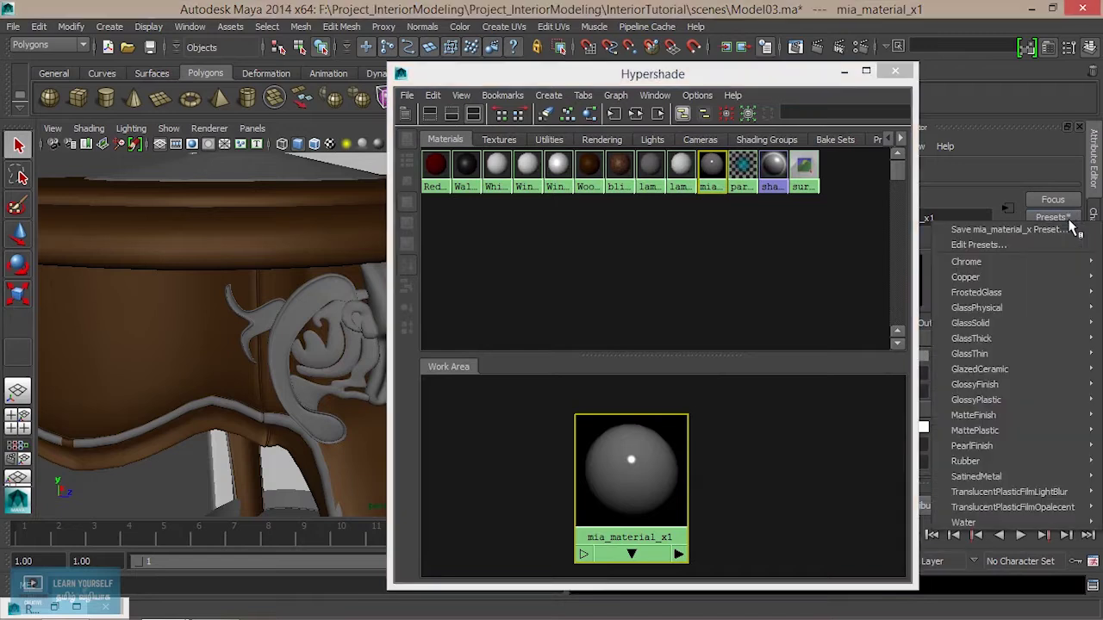
{"action": "mouse_move", "coordinate": [966, 261]}
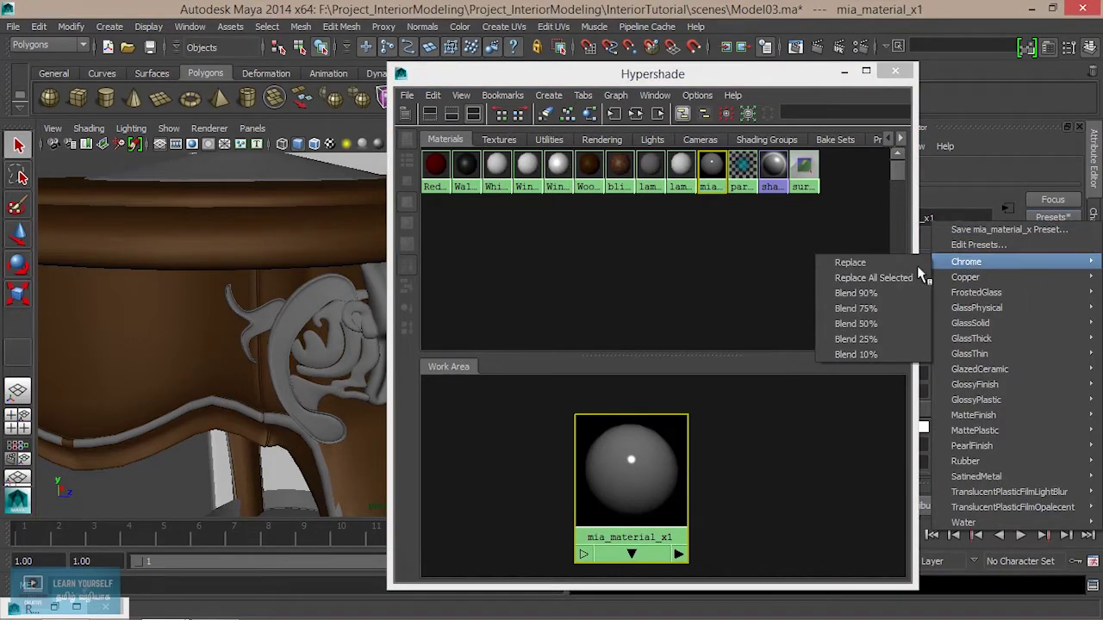
{"action": "left_click", "coordinate": [849, 263]}
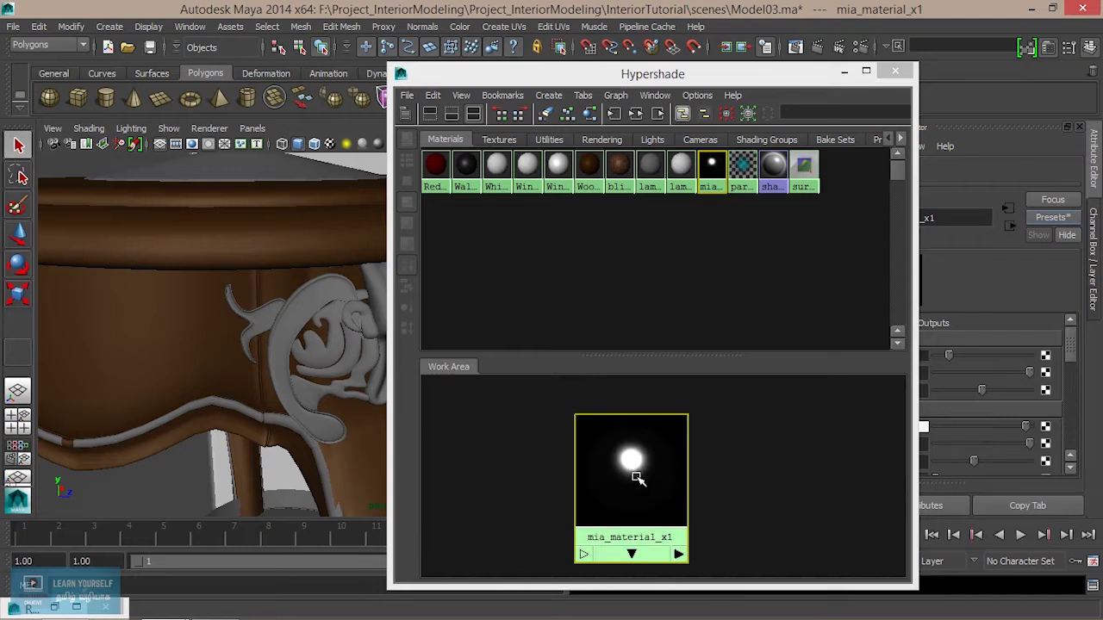
{"action": "left_click_drag", "start_coordinate": [795, 81], "coordinate": [678, 59]}
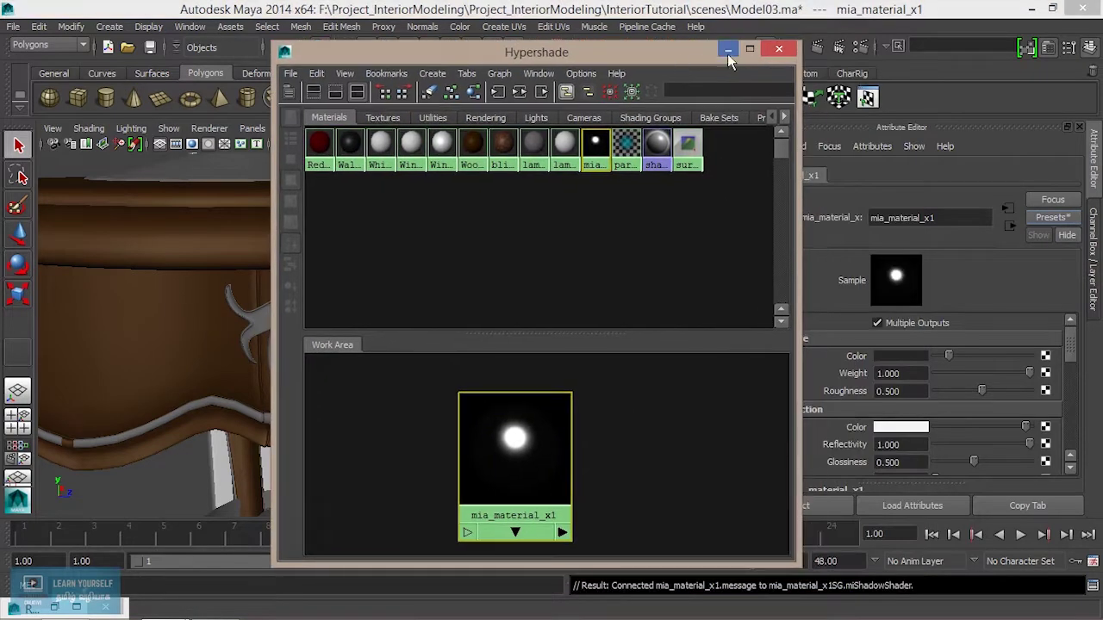
{"action": "left_click", "coordinate": [727, 53]}
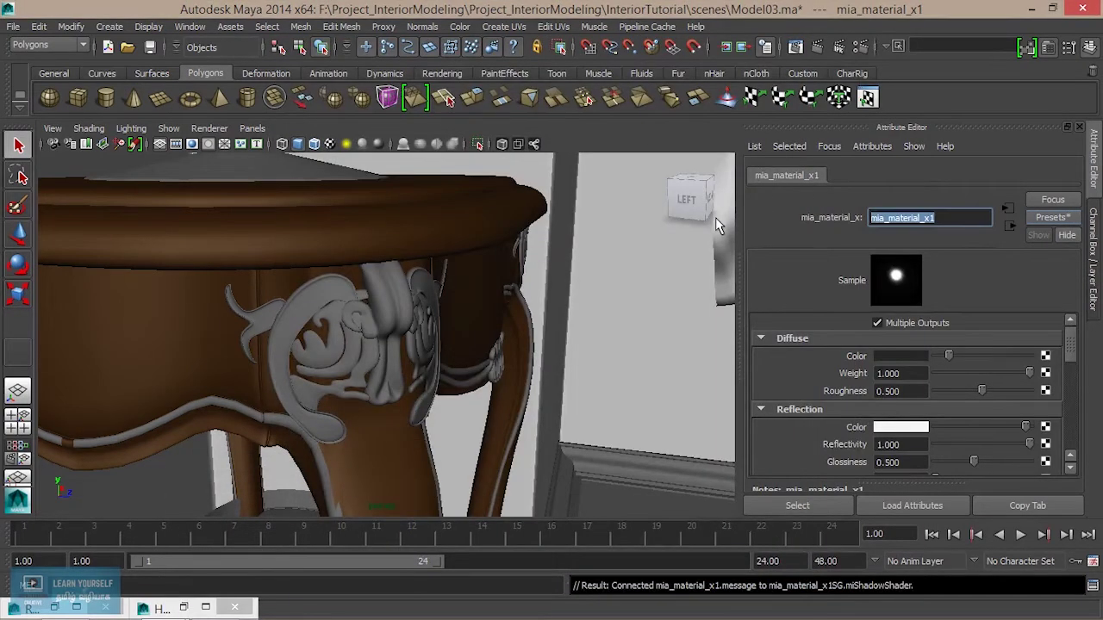
- Rename the material to Chrome_mat01 and tumble the view onto the carved ornament
{"action": "type", "text": "Chrome_mat01"}
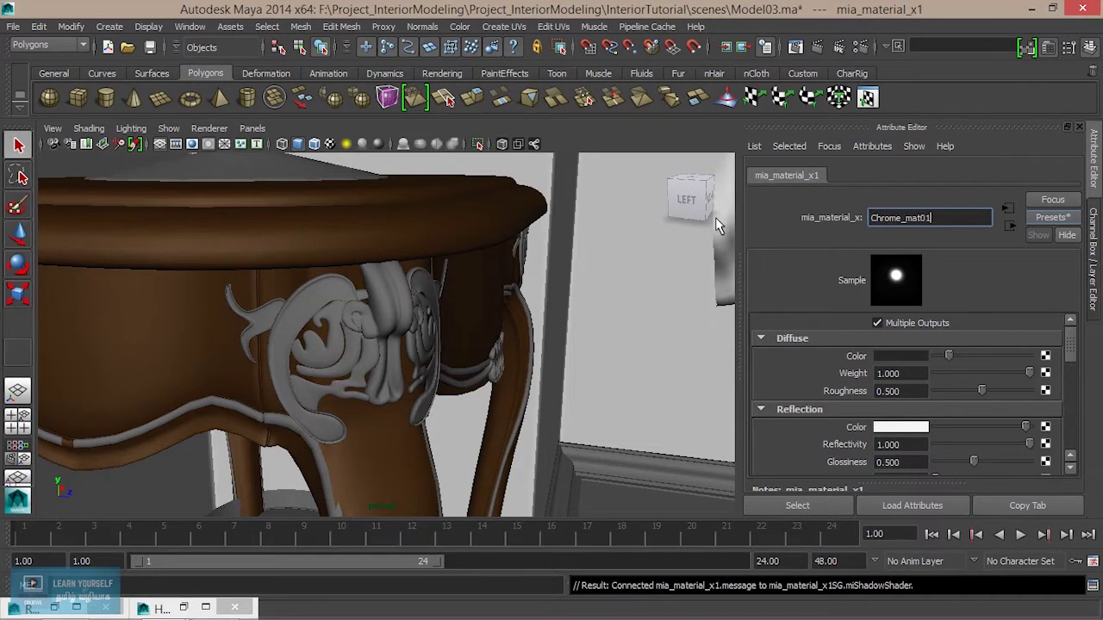
{"action": "key", "text": "Return"}
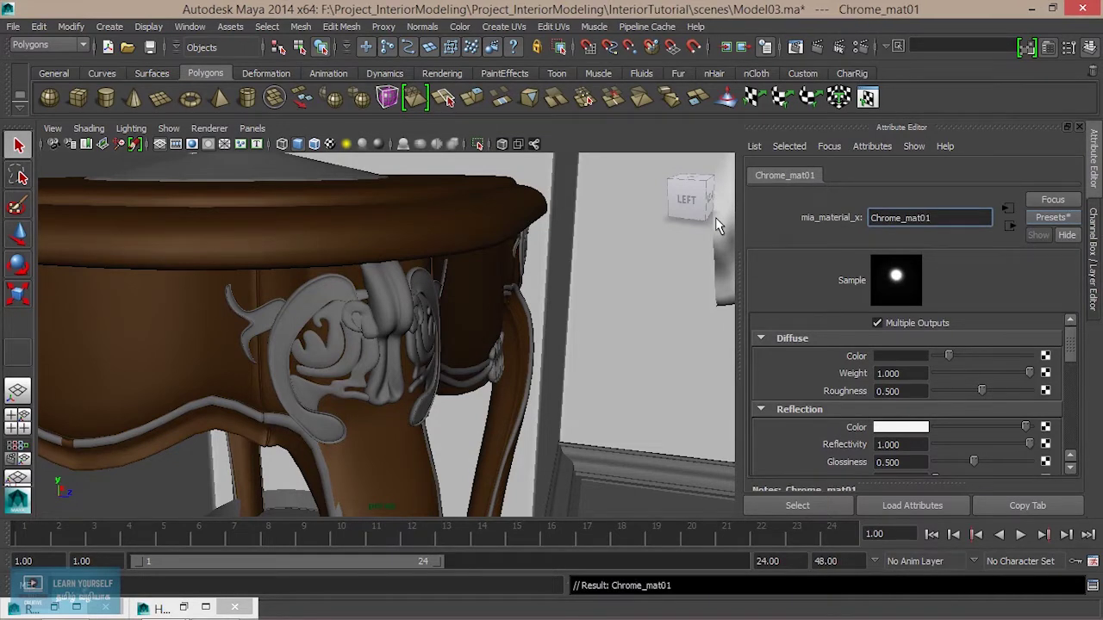
{"action": "right_click_drag", "start_coordinate": [699, 285], "coordinate": [503, 336], "text": "alt"}
{"action": "right_click_drag", "start_coordinate": [435, 372], "coordinate": [603, 313], "text": "alt"}
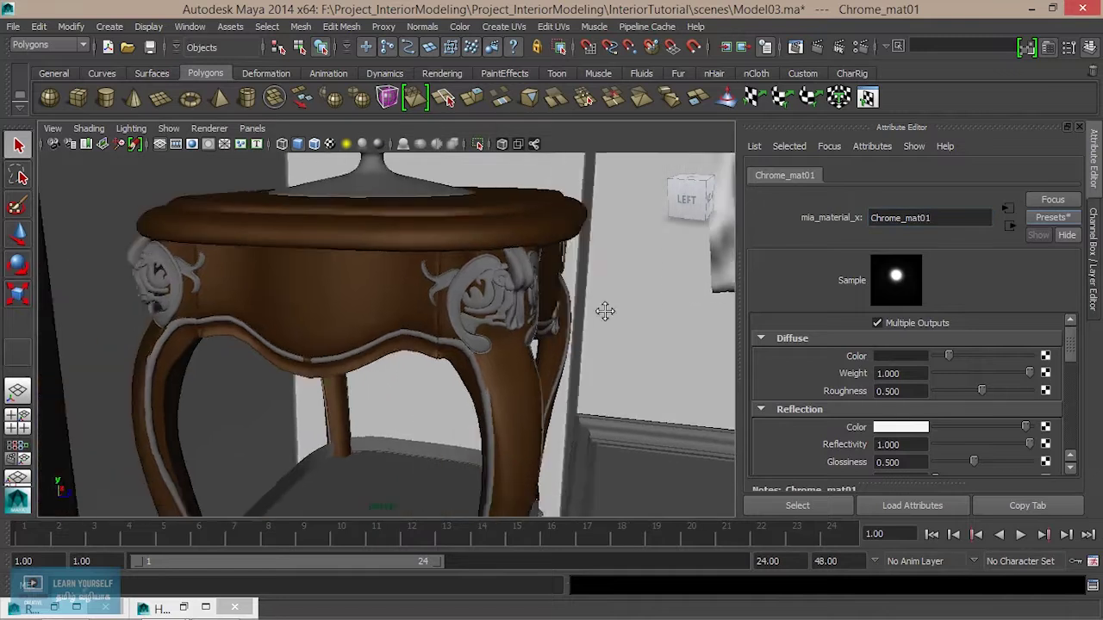
{"action": "left_click_drag", "start_coordinate": [603, 312], "coordinate": [431, 316], "text": "alt"}
{"action": "right_click_drag", "start_coordinate": [430, 316], "coordinate": [486, 339], "text": "alt"}
{"action": "middle_click_drag", "start_coordinate": [485, 340], "coordinate": [392, 343], "text": "alt"}
{"action": "right_click_drag", "start_coordinate": [392, 343], "coordinate": [445, 376], "text": "alt"}
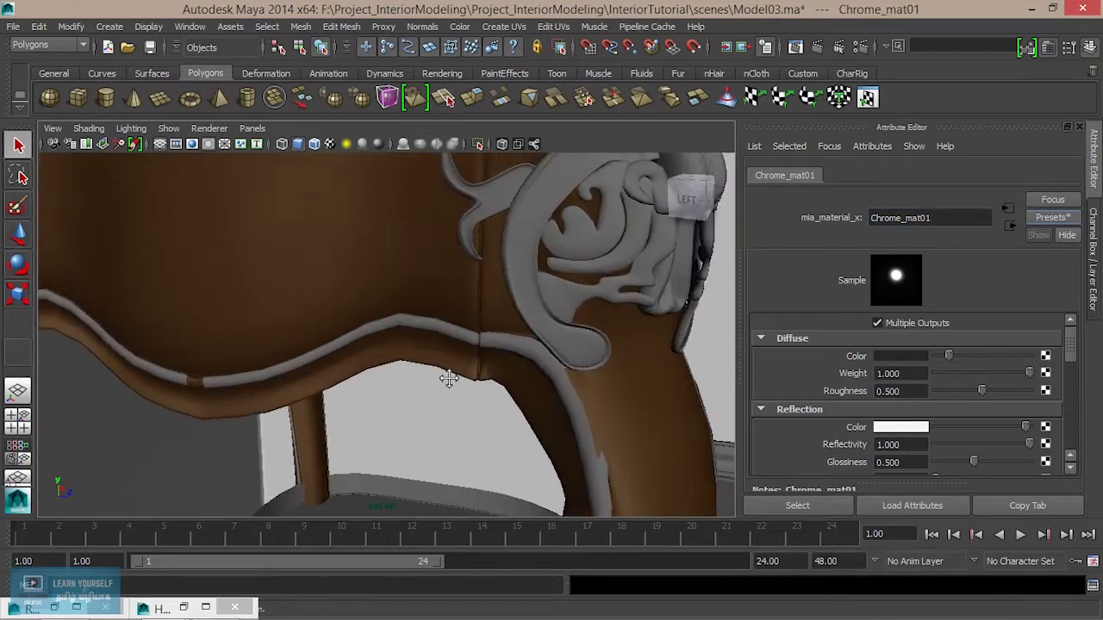
{"action": "left_click_drag", "start_coordinate": [445, 377], "coordinate": [415, 382], "text": "alt"}
- Assign the existing Chrome_mat01 material to the carving Plane76
{"action": "right_click_drag", "start_coordinate": [548, 191], "coordinate": [564, 515]}
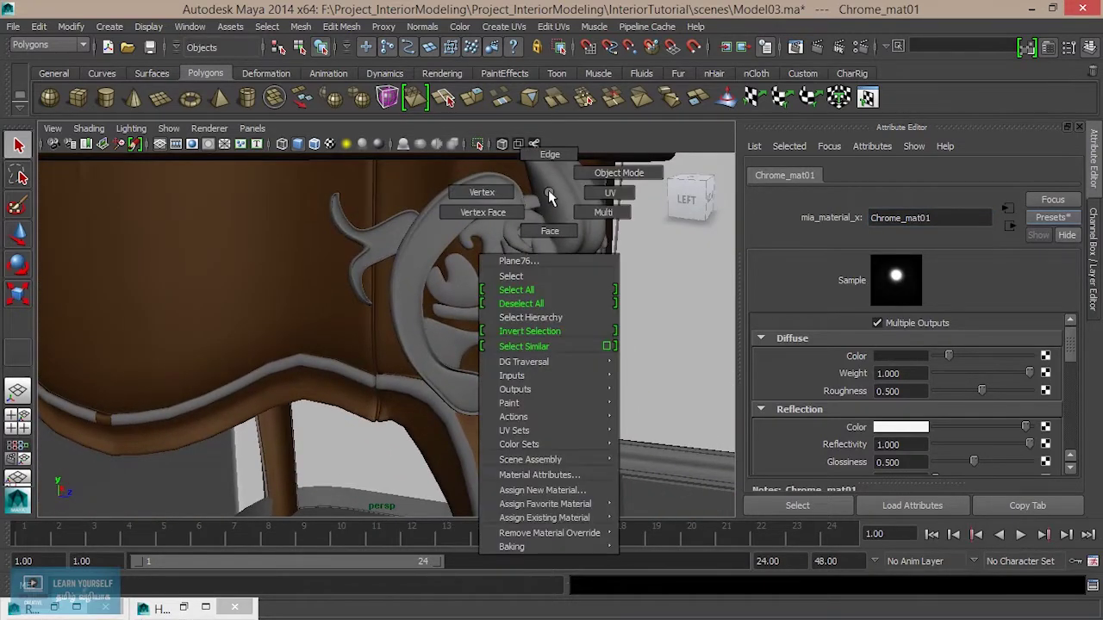
{"action": "right_click_drag", "start_coordinate": [564, 514], "coordinate": [660, 583]}
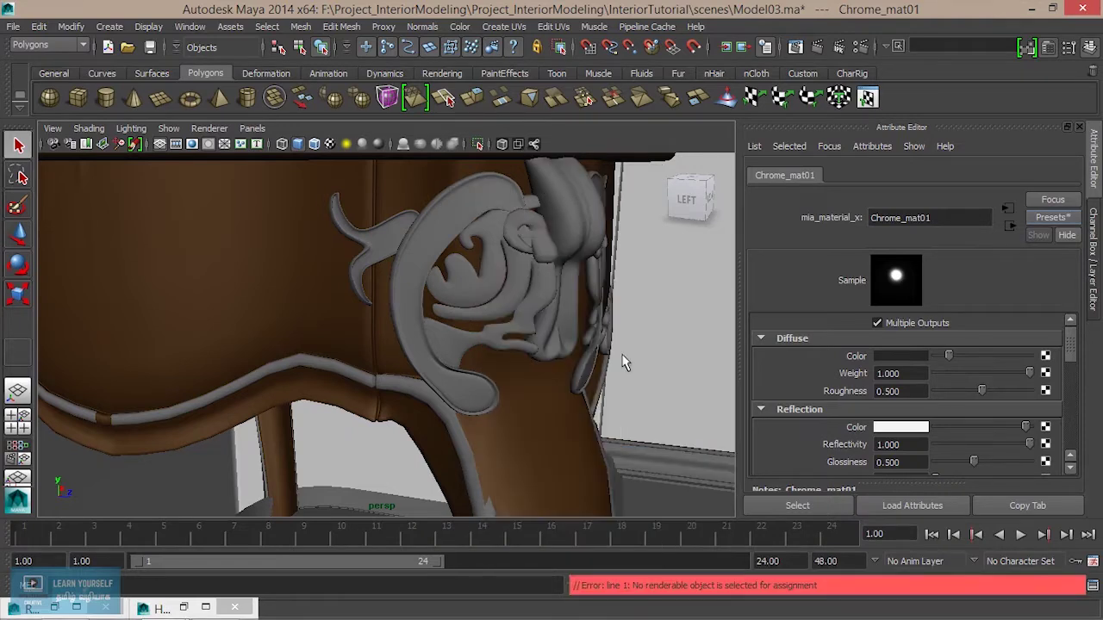
{"action": "left_click", "coordinate": [565, 217]}
{"action": "left_click_drag", "start_coordinate": [610, 293], "coordinate": [569, 231], "text": "alt"}
{"action": "mouse_move", "coordinate": [568, 231]}
{"action": "right_mouse_down"}
{"action": "mouse_move", "coordinate": [560, 497]}
{"action": "mouse_move", "coordinate": [575, 560]}
{"action": "mouse_move", "coordinate": [686, 578]}
{"action": "right_mouse_up"}
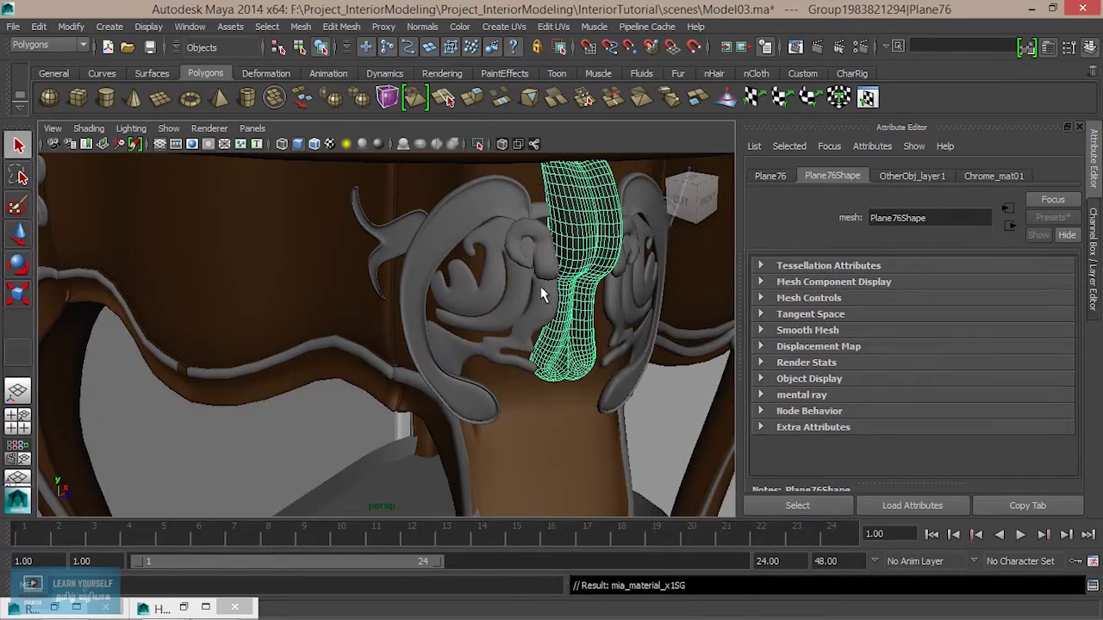
- Orbit to a front view of the bracket and select the inner carving Plane75
{"action": "right_click_drag", "start_coordinate": [545, 294], "coordinate": [496, 296], "text": "alt"}
{"action": "scroll", "coordinate": [466, 292], "scroll_direction": "up", "scroll_amount": 3}
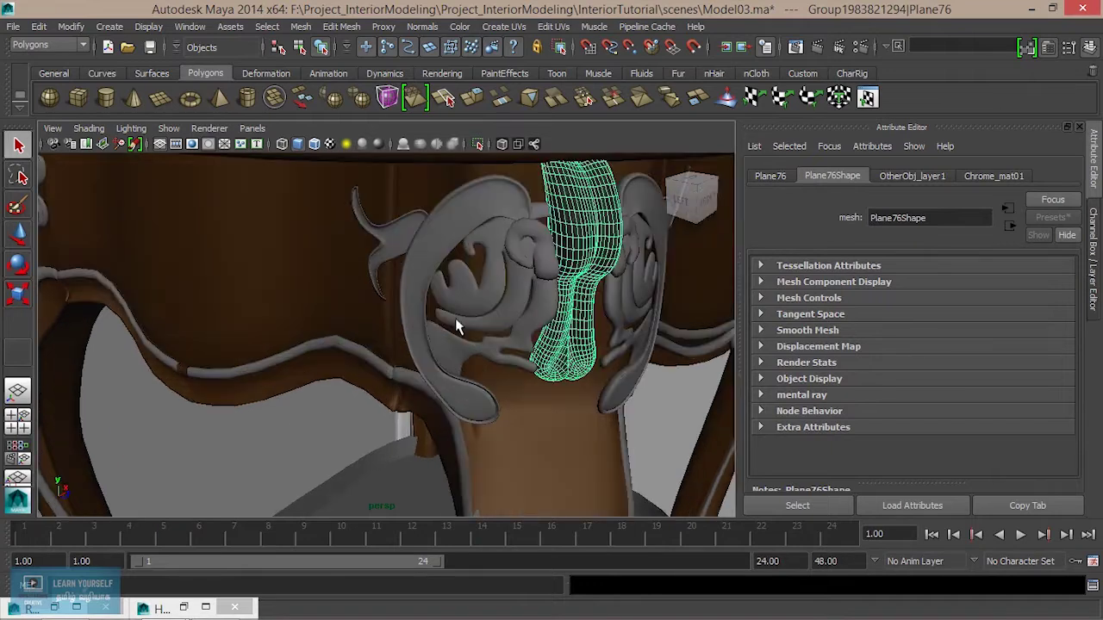
{"action": "left_click_drag", "start_coordinate": [539, 313], "coordinate": [406, 344], "text": "alt"}
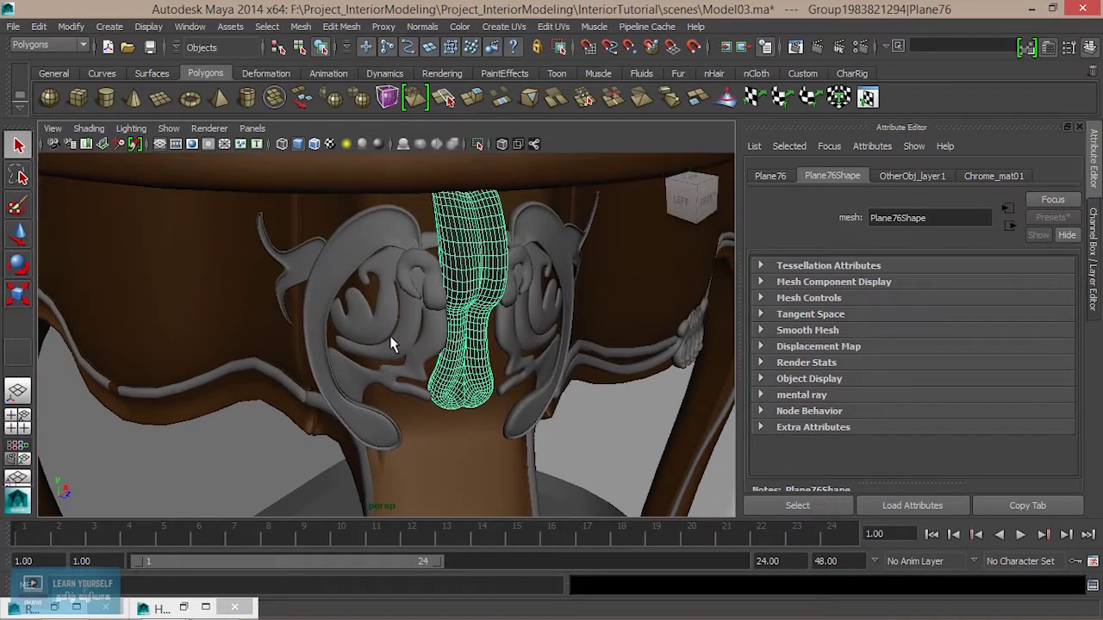
{"action": "left_click", "coordinate": [388, 342]}
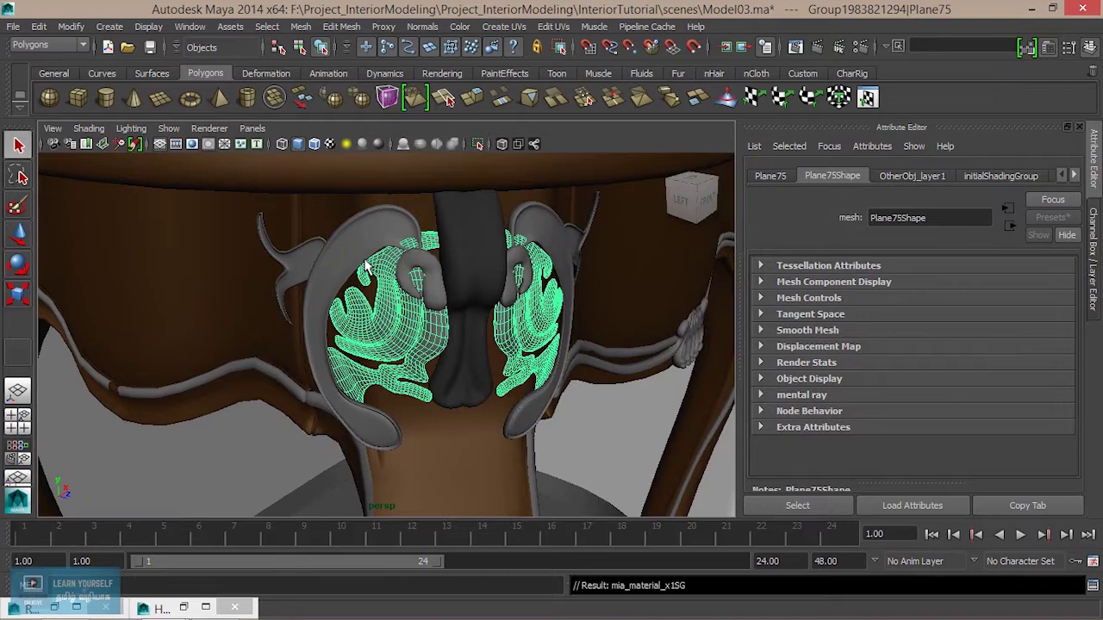
{"action": "left_click", "coordinate": [356, 232]}
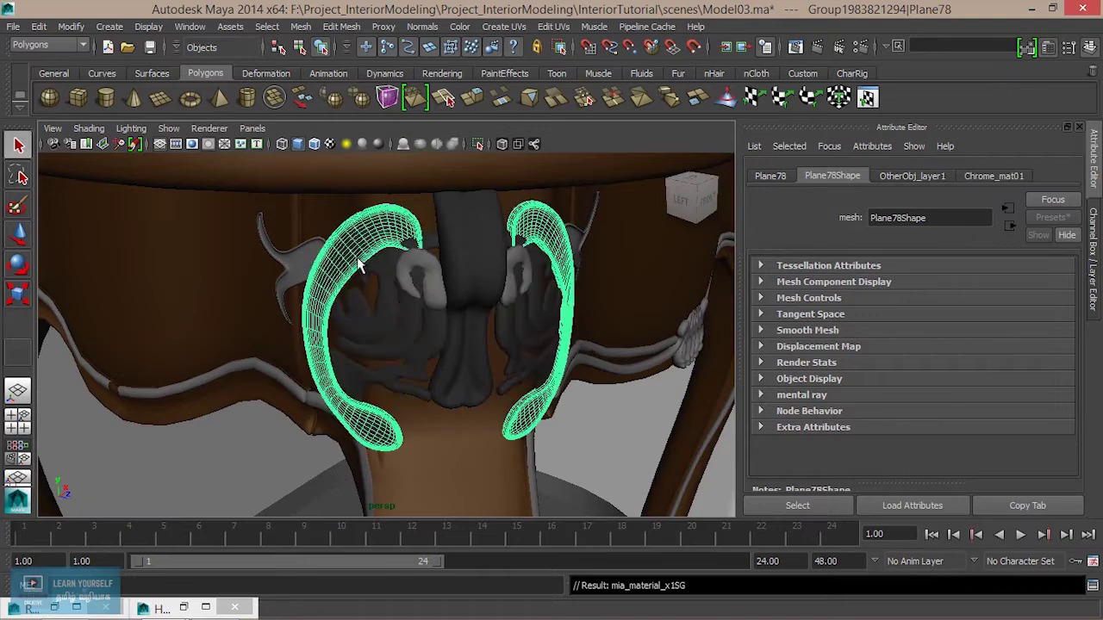
- Select the hanging ornament, horn pieces and two ring ornaments on the side table
{"action": "left_click", "coordinate": [428, 274]}
{"action": "left_click", "coordinate": [419, 277]}
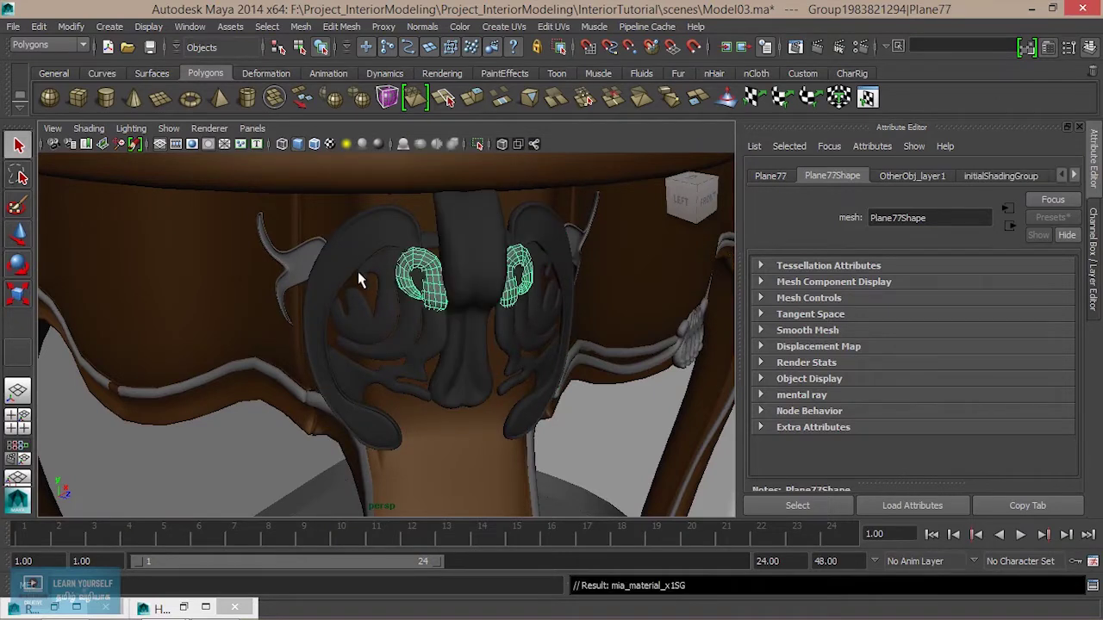
{"action": "left_click", "coordinate": [292, 253]}
{"action": "left_click", "coordinate": [556, 254]}
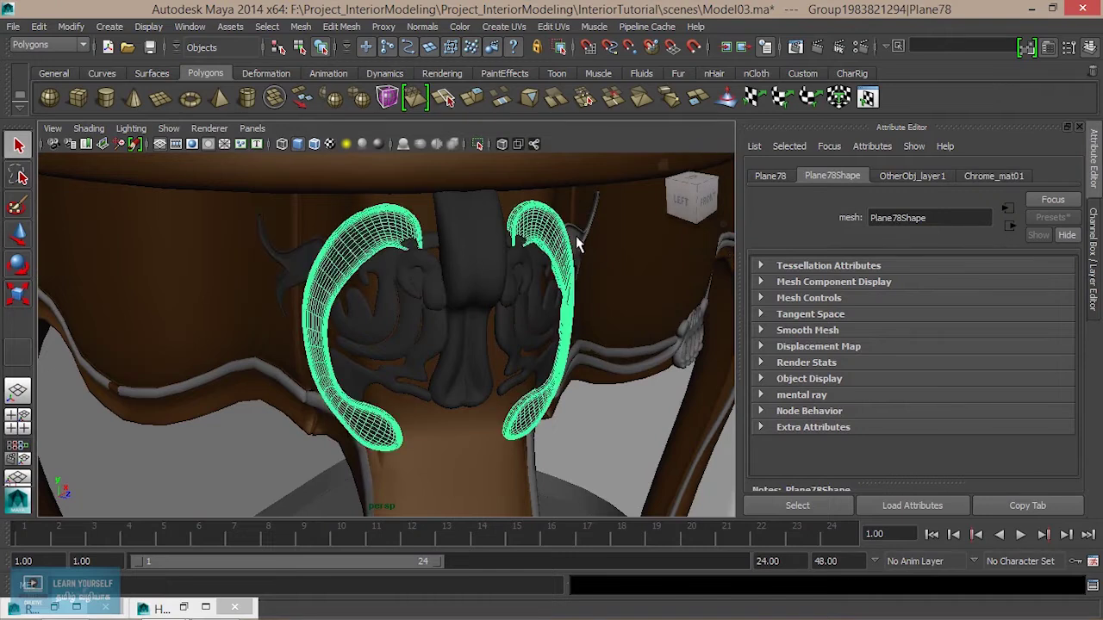
{"action": "mouse_move", "coordinate": [586, 348]}
{"action": "left_mouse_down", "text": "alt"}
{"action": "mouse_move", "coordinate": [488, 350]}
{"action": "mouse_move", "coordinate": [628, 281]}
{"action": "mouse_move", "coordinate": [610, 368]}
{"action": "mouse_move", "coordinate": [552, 345]}
{"action": "mouse_move", "coordinate": [586, 423]}
{"action": "mouse_move", "coordinate": [483, 332]}
{"action": "left_mouse_up", "text": "alt"}
{"action": "left_click", "coordinate": [628, 282]}
{"action": "left_click", "coordinate": [483, 331]}
{"action": "key", "text": "ctrl+z"}
- Add the trim rails, leg trim and carved knob to the selection, framing the knob
{"action": "left_click", "coordinate": [513, 339], "text": "shift"}
{"action": "left_click", "coordinate": [502, 326], "text": "shift"}
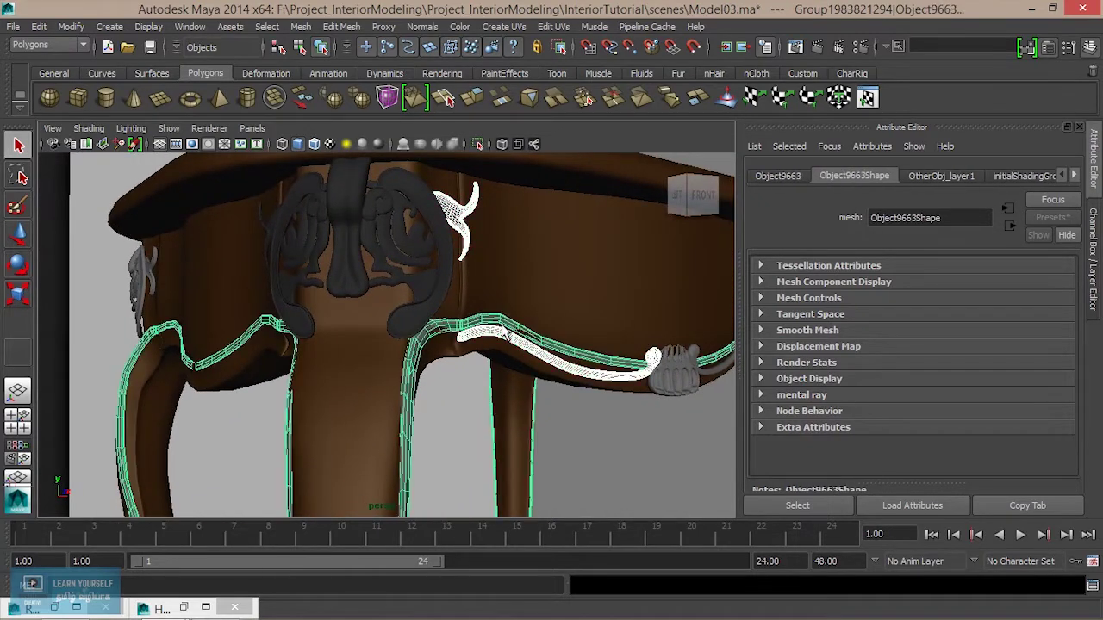
{"action": "left_click", "coordinate": [685, 376], "text": "shift"}
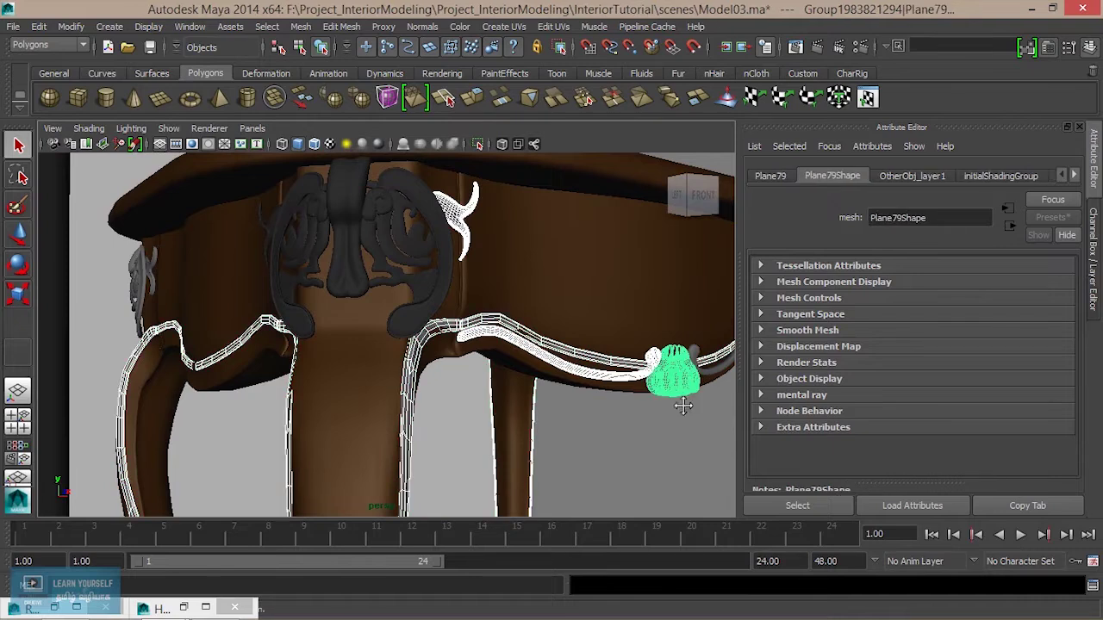
{"action": "key", "text": "f"}
{"action": "scroll", "coordinate": [431, 405], "scroll_direction": "up", "scroll_amount": 3}
{"action": "scroll", "coordinate": [422, 392], "scroll_direction": "up", "scroll_amount": 3}
{"action": "mouse_move", "coordinate": [422, 392]}
{"action": "left_mouse_down", "text": "alt"}
{"action": "mouse_move", "coordinate": [393, 362]}
{"action": "mouse_move", "coordinate": [280, 354]}
{"action": "mouse_move", "coordinate": [517, 393]}
{"action": "mouse_move", "coordinate": [232, 345]}
{"action": "left_mouse_up", "text": "alt"}
{"action": "left_click", "coordinate": [384, 357], "text": "shift"}
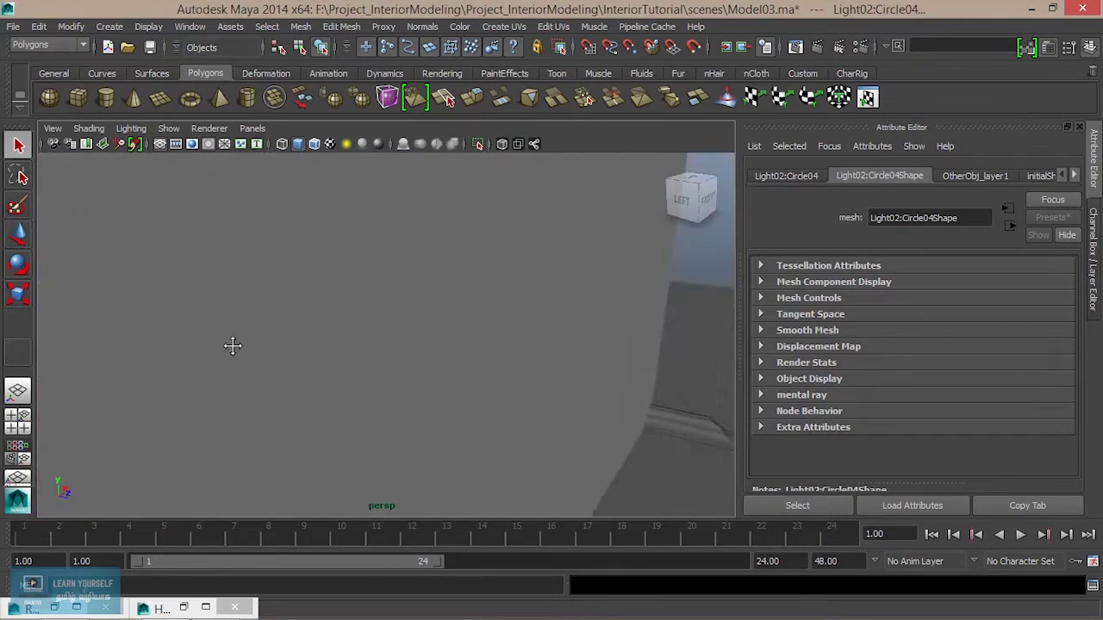
- Assign Chrome_mat01 to the selected side-table ornaments
{"action": "mouse_move", "coordinate": [270, 381]}
{"action": "left_mouse_down", "text": "alt"}
{"action": "mouse_move", "coordinate": [307, 373]}
{"action": "mouse_move", "coordinate": [255, 373]}
{"action": "left_mouse_up", "text": "alt"}
{"action": "right_click_drag", "start_coordinate": [256, 374], "coordinate": [249, 382], "text": "alt"}
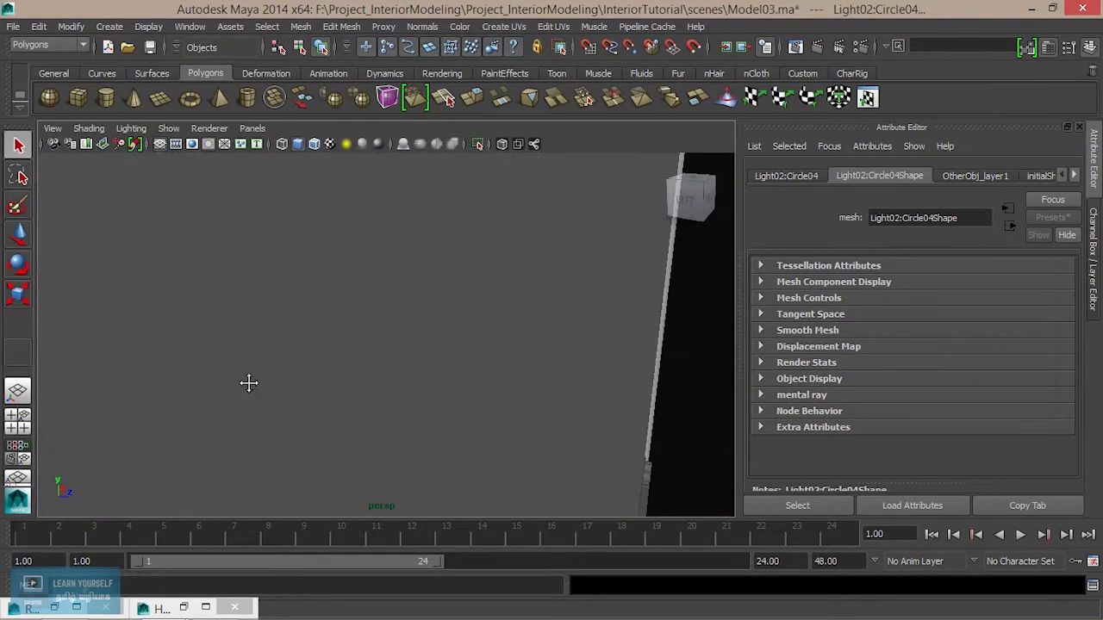
{"action": "middle_click_drag", "start_coordinate": [249, 381], "coordinate": [283, 387], "text": "alt"}
{"action": "mouse_move", "coordinate": [647, 252]}
{"action": "right_mouse_down"}
{"action": "mouse_move", "coordinate": [650, 584]}
{"action": "mouse_move", "coordinate": [742, 586]}
{"action": "right_mouse_up"}
{"action": "left_click", "coordinate": [418, 395]}
- Orbit to the deer statue and render the current frame at 960 x 540
{"action": "mouse_move", "coordinate": [419, 396]}
{"action": "left_mouse_down", "text": "alt"}
{"action": "mouse_move", "coordinate": [459, 403]}
{"action": "mouse_move", "coordinate": [433, 388]}
{"action": "left_mouse_up", "text": "alt"}
{"action": "right_click_drag", "start_coordinate": [433, 389], "coordinate": [572, 441], "text": "alt"}
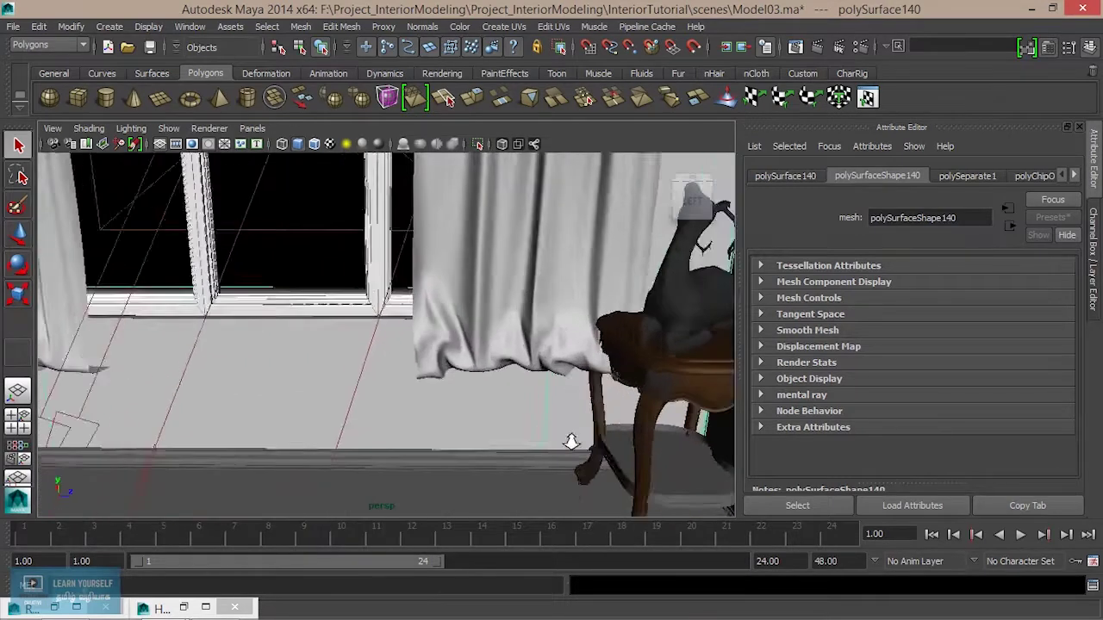
{"action": "middle_click_drag", "start_coordinate": [572, 442], "coordinate": [446, 437], "text": "alt"}
{"action": "left_click_drag", "start_coordinate": [446, 437], "coordinate": [446, 423], "text": "alt"}
{"action": "right_click_drag", "start_coordinate": [445, 423], "coordinate": [450, 415], "text": "alt"}
{"action": "mouse_move", "coordinate": [450, 415]}
{"action": "middle_mouse_down", "text": "alt"}
{"action": "mouse_move", "coordinate": [462, 385]}
{"action": "mouse_move", "coordinate": [463, 397]}
{"action": "middle_mouse_up", "text": "alt"}
{"action": "left_click_drag", "start_coordinate": [457, 396], "coordinate": [442, 398], "text": "alt"}
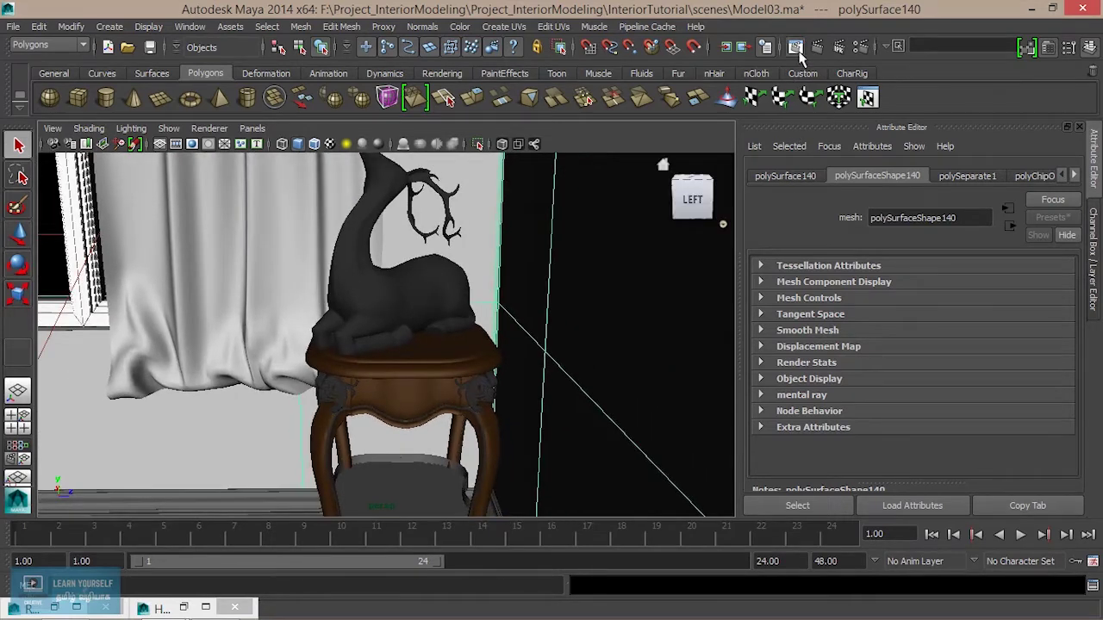
{"action": "left_click", "coordinate": [799, 54]}
{"action": "left_click", "coordinate": [202, 41]}
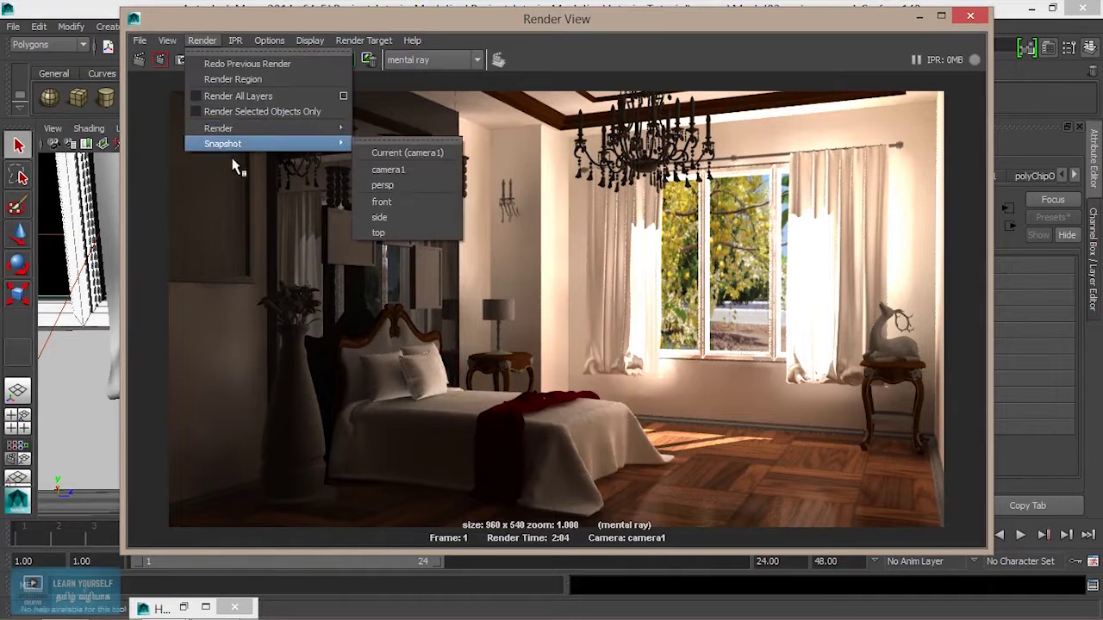
- Render a close-up of the chrome deer from the persp camera, then minimize Render View
{"action": "left_click", "coordinate": [403, 168]}
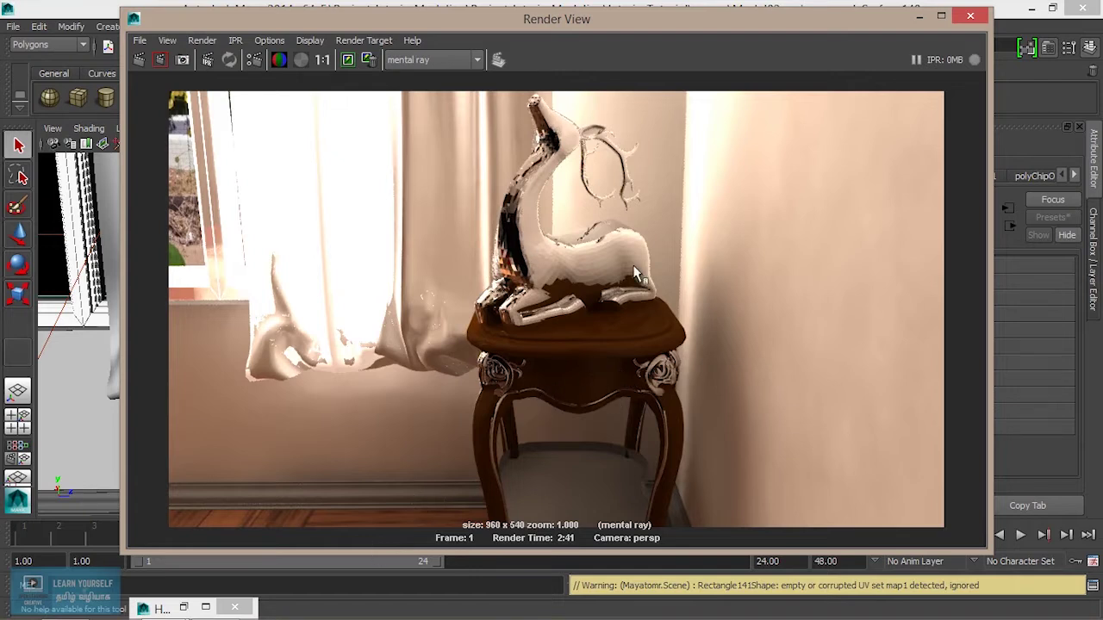
{"action": "left_click", "coordinate": [920, 16]}
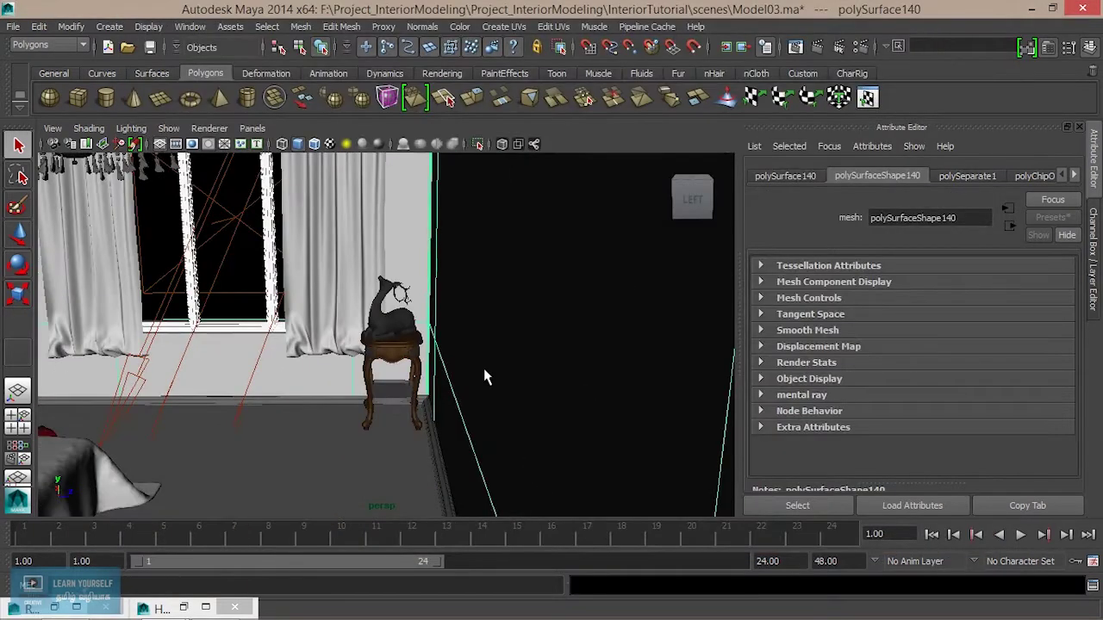
- Orbit from the room corner past the bed to a close view of the curtain rod
{"action": "left_click_drag", "start_coordinate": [479, 373], "coordinate": [470, 384], "text": "alt"}
{"action": "mouse_move", "coordinate": [469, 383]}
{"action": "middle_mouse_down", "text": "alt"}
{"action": "mouse_move", "coordinate": [456, 399]}
{"action": "mouse_move", "coordinate": [463, 416]}
{"action": "middle_mouse_up", "text": "alt"}
{"action": "left_click_drag", "start_coordinate": [451, 364], "coordinate": [450, 315], "text": "alt"}
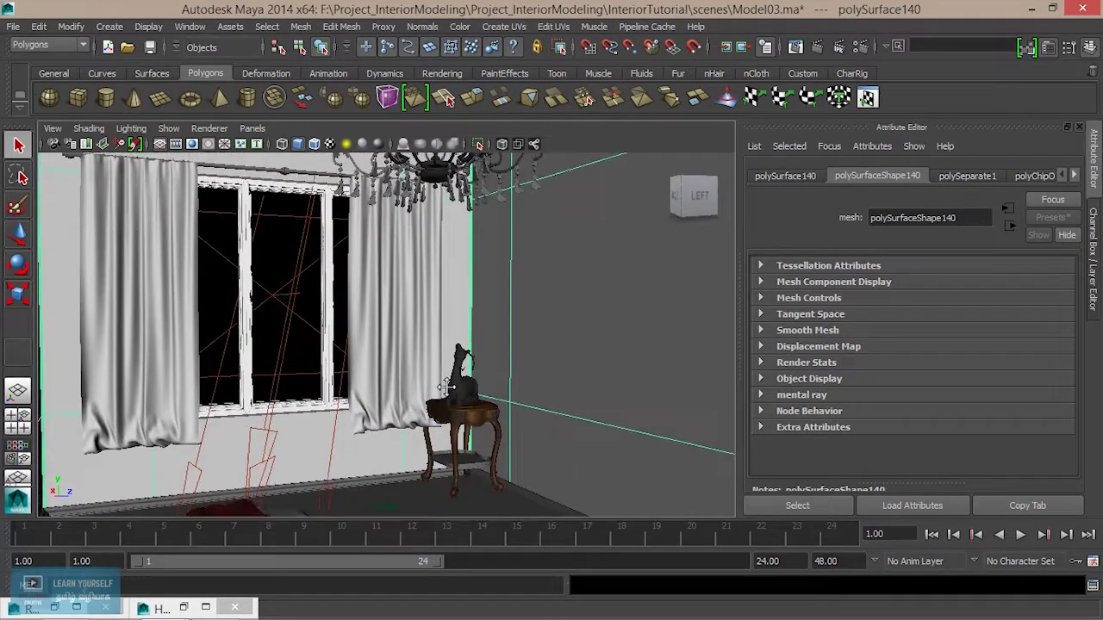
{"action": "middle_click_drag", "start_coordinate": [451, 315], "coordinate": [470, 322], "text": "alt"}
{"action": "left_click_drag", "start_coordinate": [470, 322], "coordinate": [437, 247], "text": "alt"}
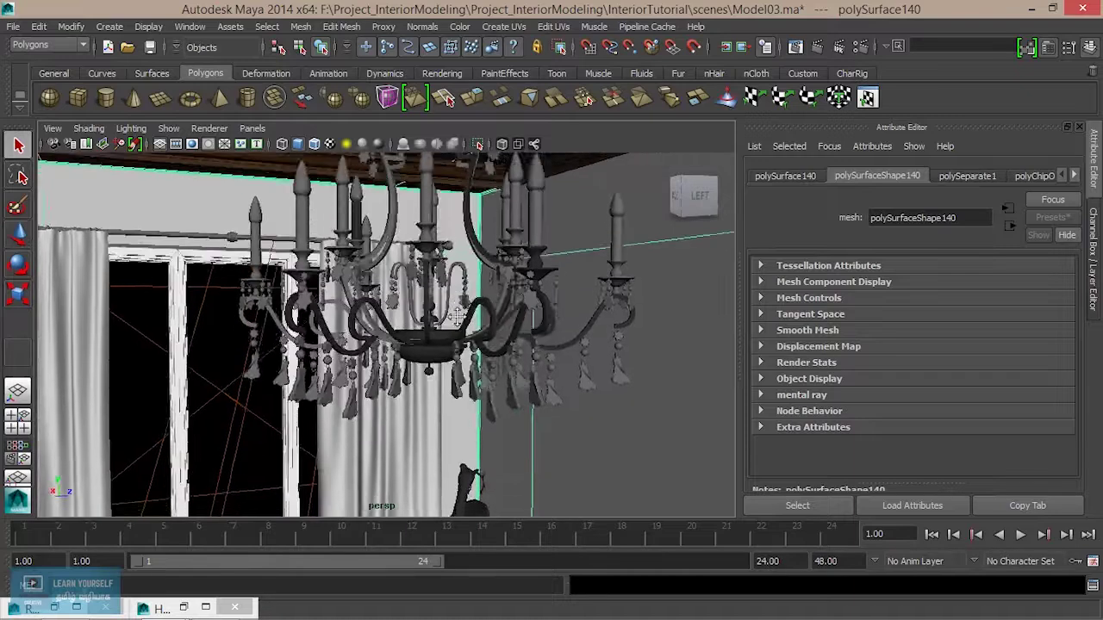
{"action": "mouse_move", "coordinate": [419, 250]}
{"action": "left_mouse_down", "text": "alt"}
{"action": "mouse_move", "coordinate": [411, 239]}
{"action": "mouse_move", "coordinate": [491, 317]}
{"action": "mouse_move", "coordinate": [216, 246]}
{"action": "mouse_move", "coordinate": [224, 263]}
{"action": "mouse_move", "coordinate": [290, 238]}
{"action": "mouse_move", "coordinate": [188, 319]}
{"action": "left_mouse_up", "text": "alt"}
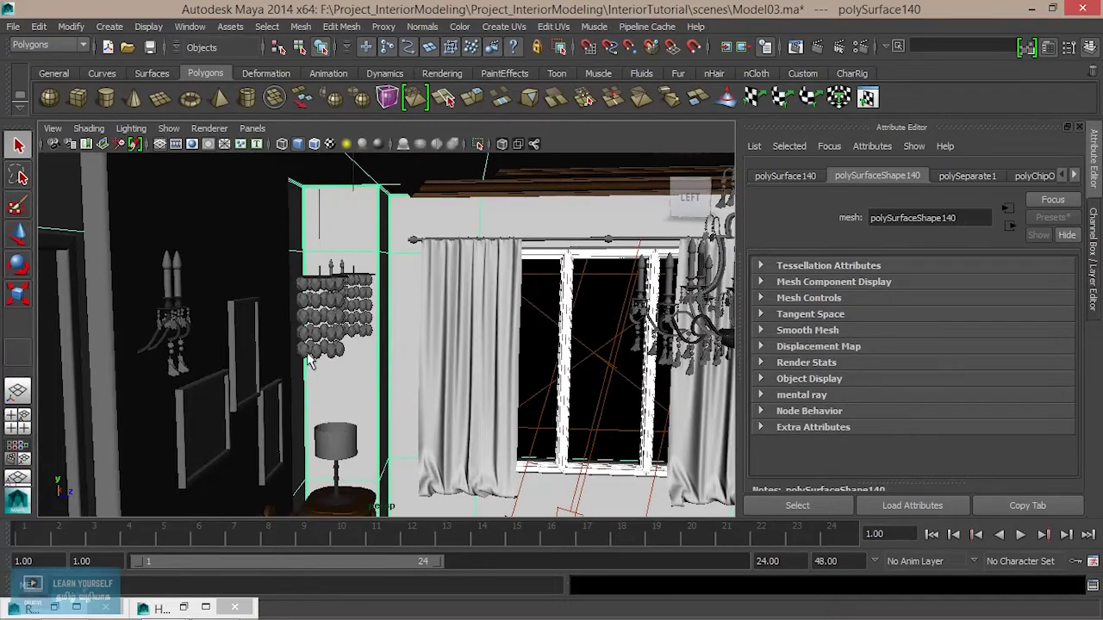
{"action": "left_click_drag", "start_coordinate": [476, 399], "coordinate": [517, 379], "text": "alt"}
{"action": "right_click_drag", "start_coordinate": [517, 379], "coordinate": [598, 352], "text": "alt"}
{"action": "left_click_drag", "start_coordinate": [598, 352], "coordinate": [517, 399], "text": "alt"}
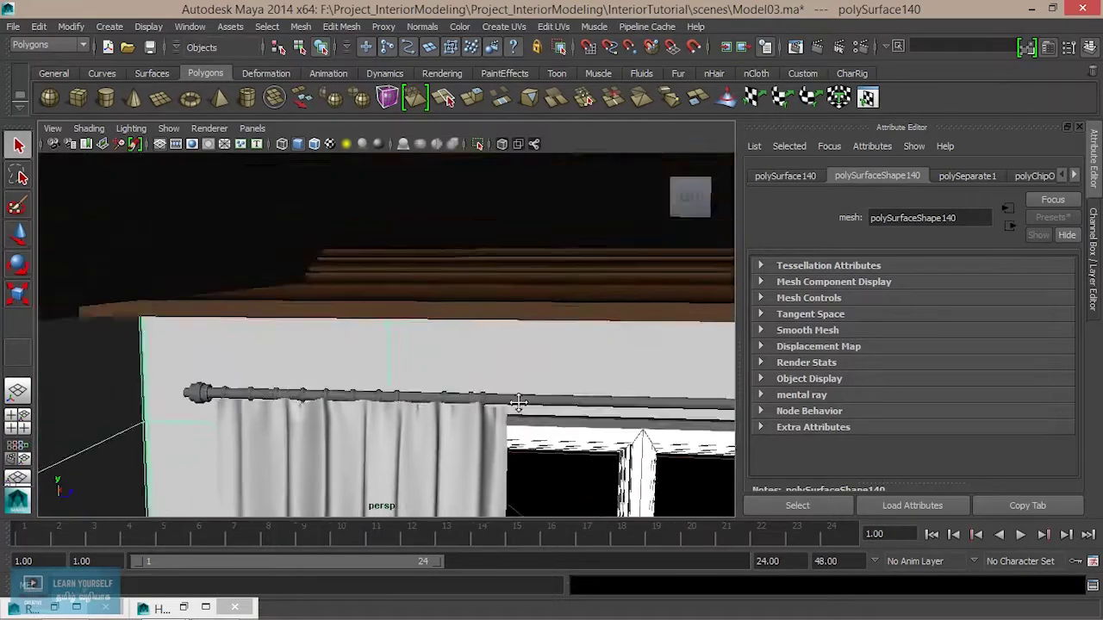
- Select the curtain rod's parent curtain group and isolate it in the viewport
{"action": "middle_click_drag", "start_coordinate": [517, 399], "coordinate": [509, 371], "text": "alt"}
{"action": "right_click_drag", "start_coordinate": [508, 371], "coordinate": [537, 352], "text": "alt"}
{"action": "mouse_move", "coordinate": [537, 352]}
{"action": "middle_mouse_down", "text": "alt"}
{"action": "mouse_move", "coordinate": [438, 330]}
{"action": "mouse_move", "coordinate": [474, 293]}
{"action": "middle_mouse_up", "text": "alt"}
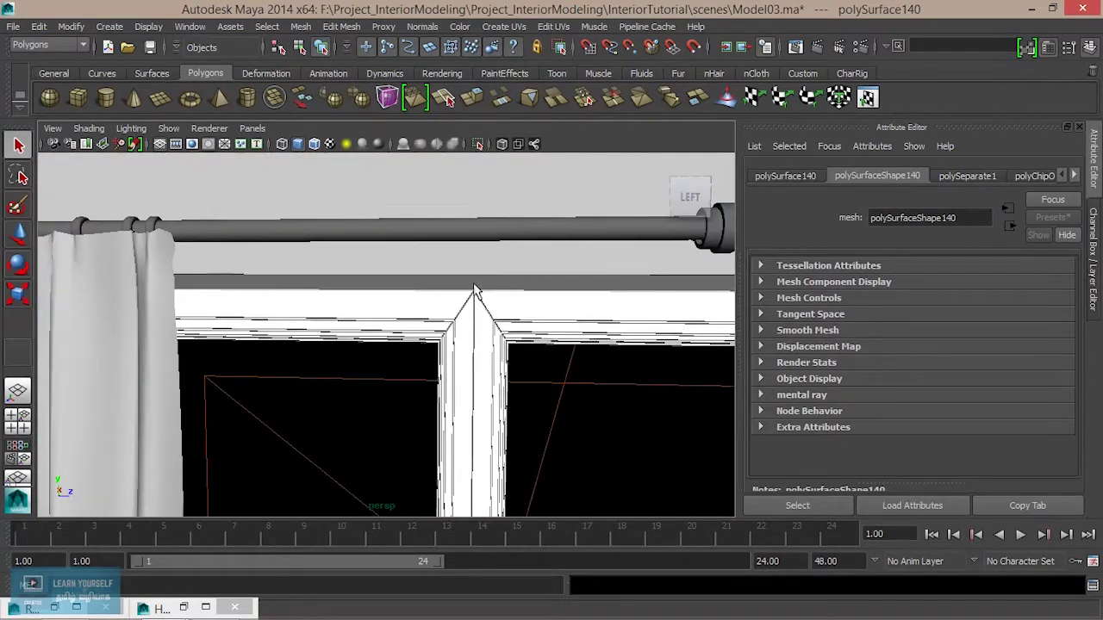
{"action": "left_click", "coordinate": [474, 246]}
{"action": "key", "text": "f"}
{"action": "scroll", "coordinate": [485, 259], "scroll_direction": "down", "scroll_amount": 1}
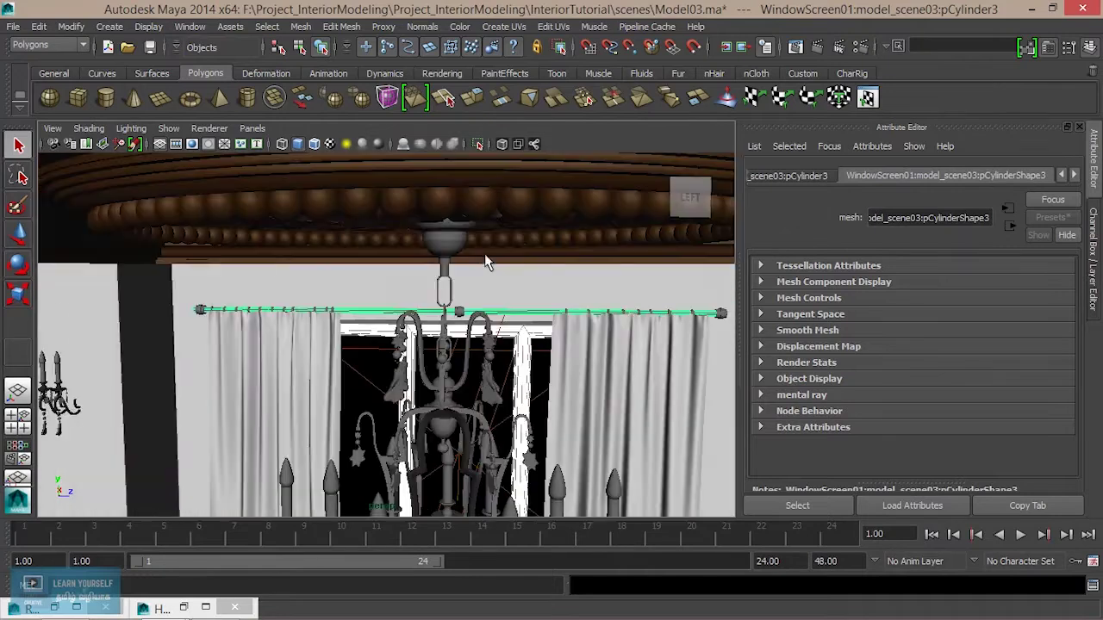
{"action": "key", "text": "Up"}
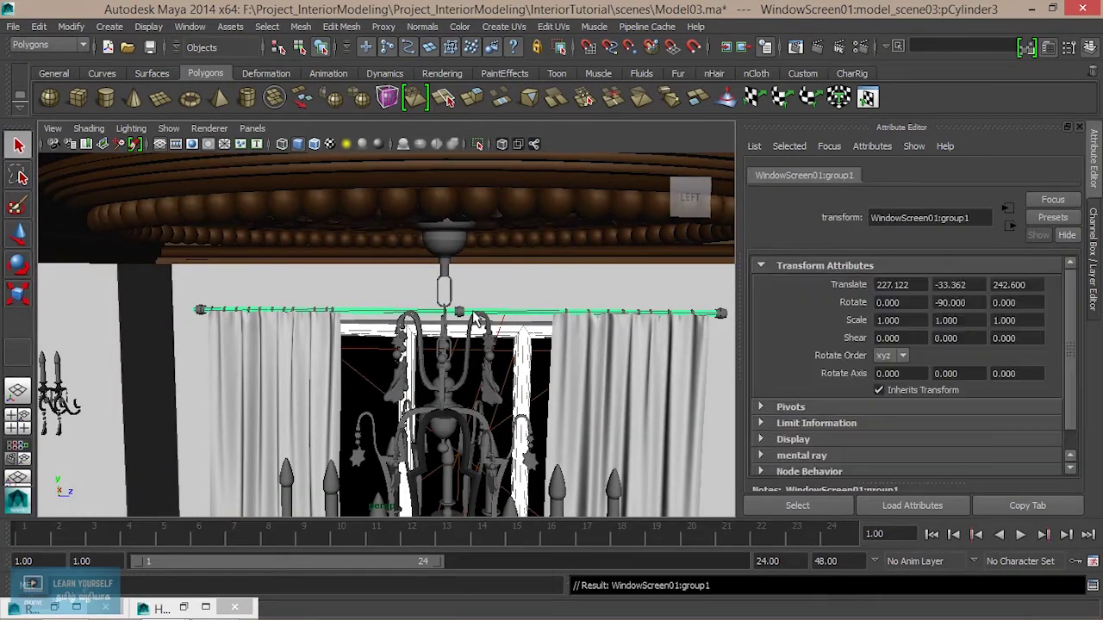
{"action": "scroll", "coordinate": [471, 340], "scroll_direction": "up", "scroll_amount": 3}
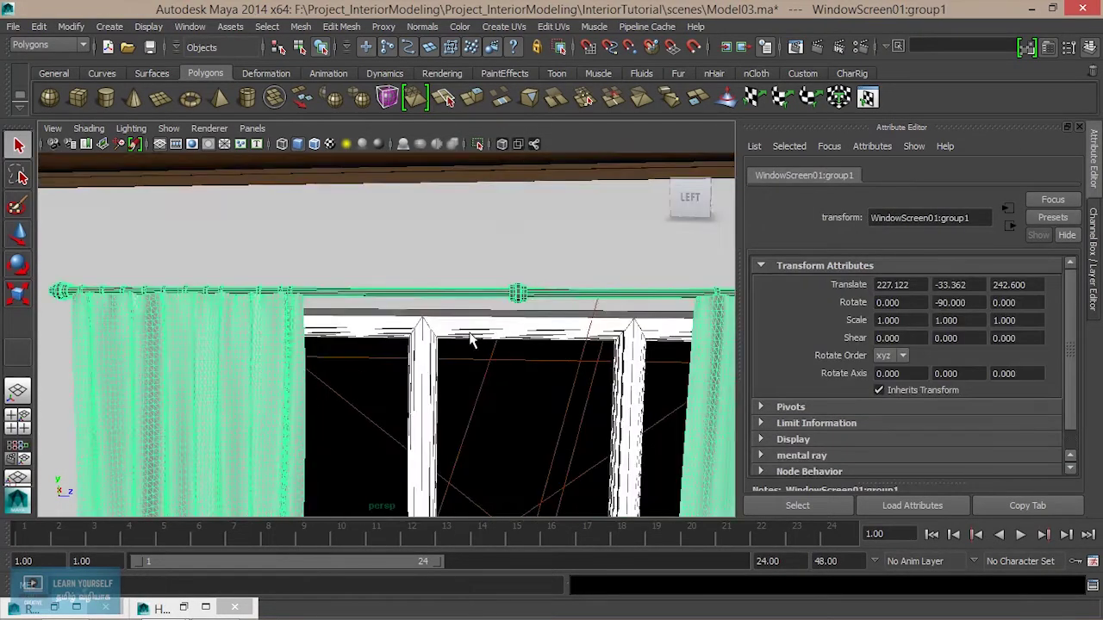
{"action": "left_click", "coordinate": [332, 294]}
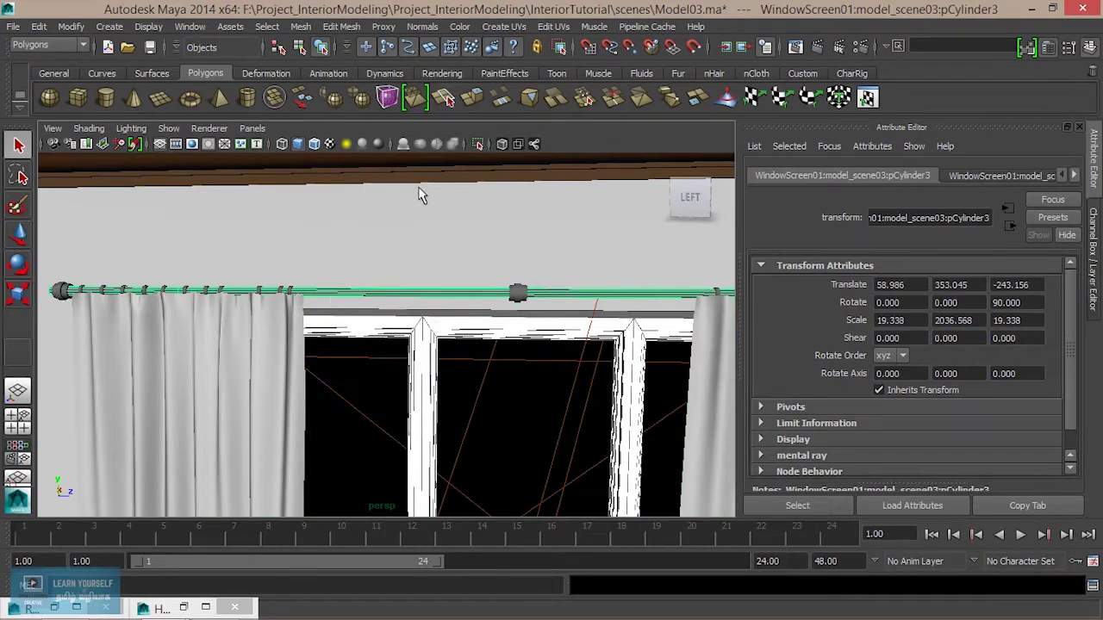
{"action": "key", "text": "Up"}
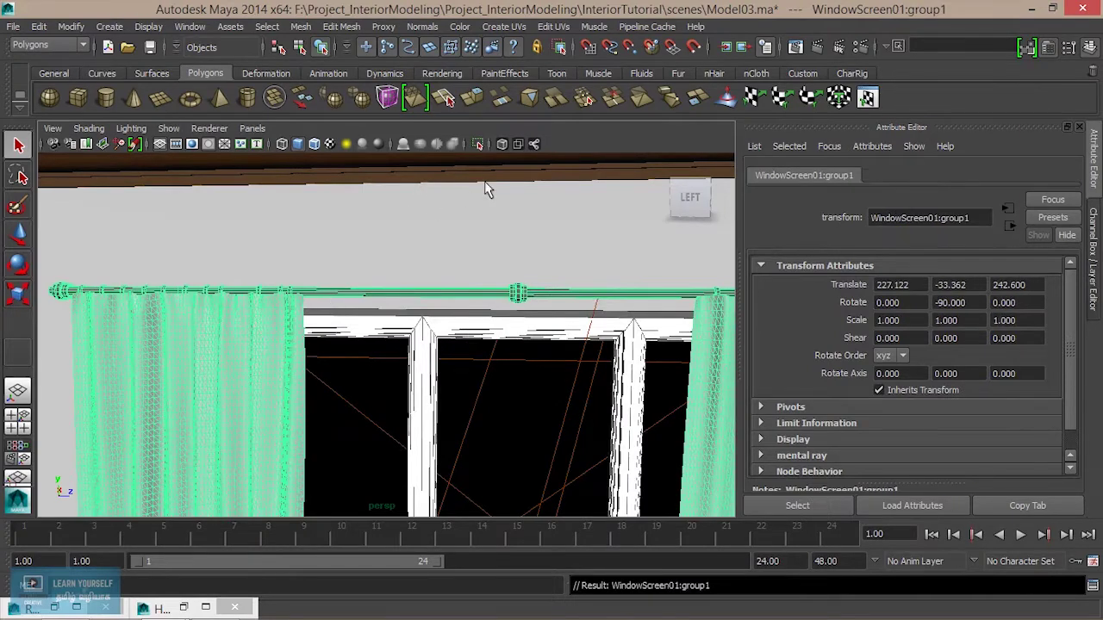
{"action": "left_click", "coordinate": [479, 148]}
- Assign the existing lambert2 material to the curtain rod polySurface139 and turn Isolate Select off
{"action": "scroll", "coordinate": [501, 340], "scroll_direction": "down", "scroll_amount": 2}
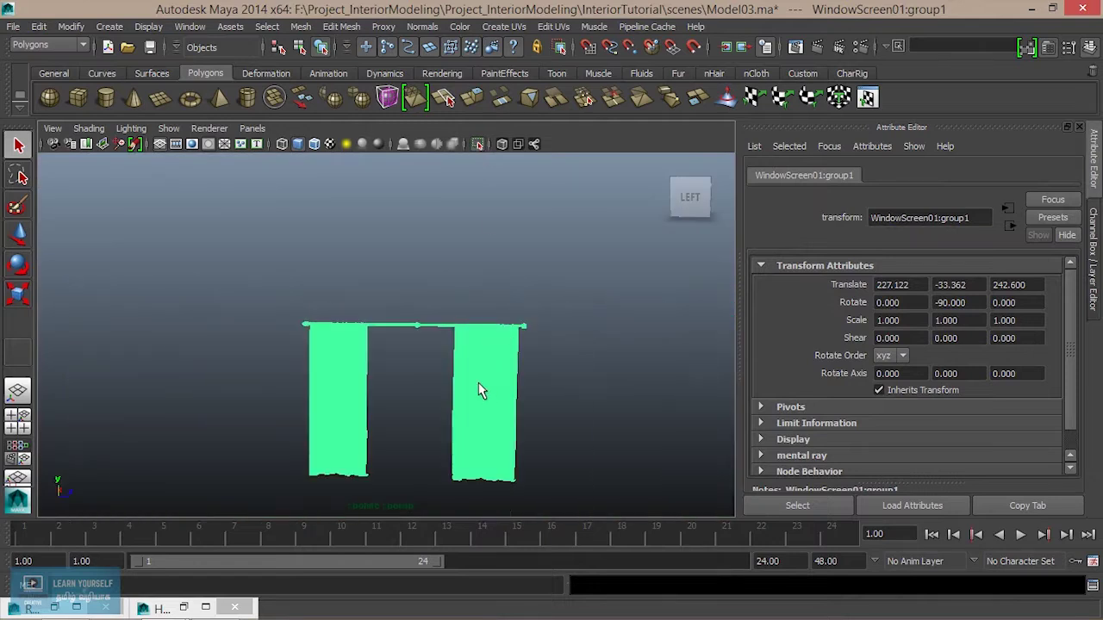
{"action": "left_click", "coordinate": [435, 379]}
{"action": "middle_click_drag", "start_coordinate": [446, 394], "coordinate": [479, 363], "text": "alt"}
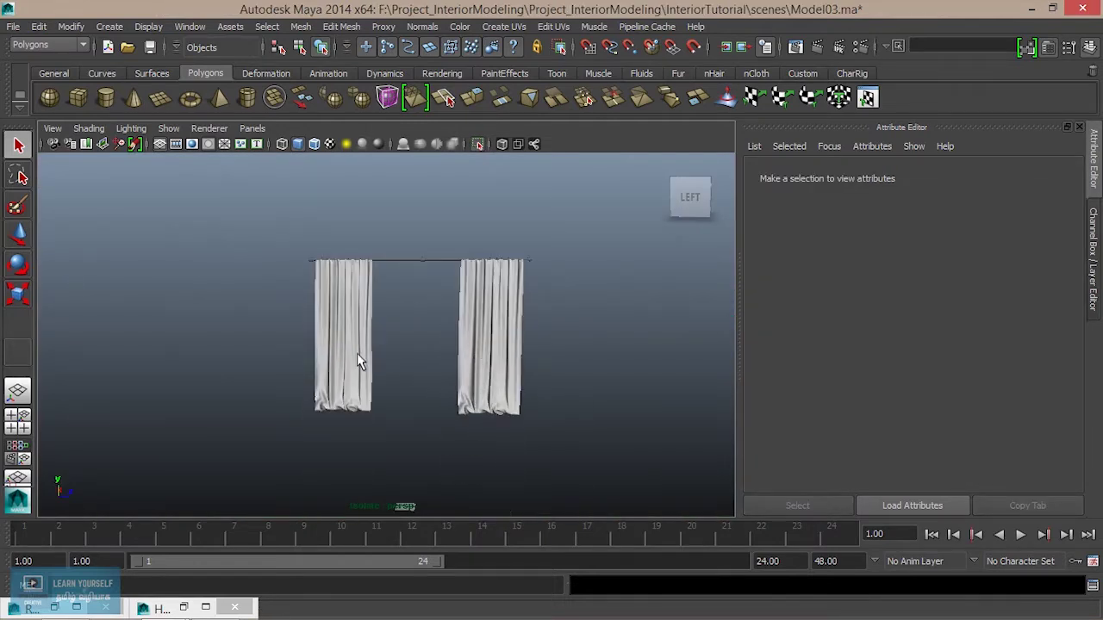
{"action": "left_click_drag", "start_coordinate": [621, 293], "coordinate": [399, 337]}
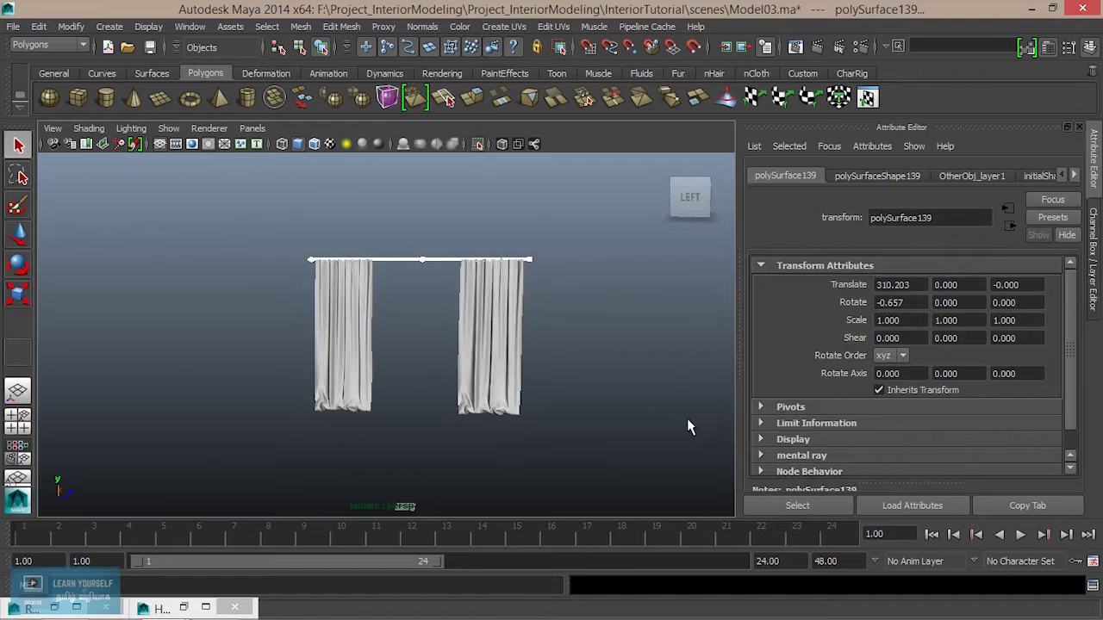
{"action": "scroll", "coordinate": [681, 423], "scroll_direction": "up", "scroll_amount": 3}
{"action": "scroll", "coordinate": [670, 434], "scroll_direction": "up", "scroll_amount": 3}
{"action": "right_click_drag", "start_coordinate": [671, 433], "coordinate": [403, 322], "text": "alt"}
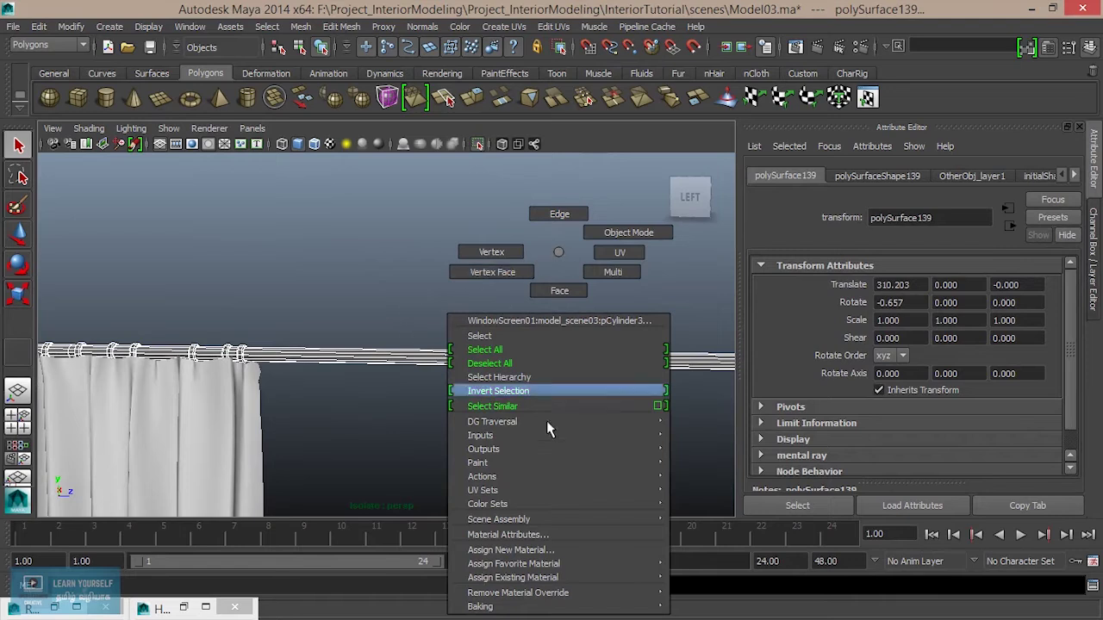
{"action": "mouse_move", "coordinate": [403, 325]}
{"action": "right_mouse_down"}
{"action": "mouse_move", "coordinate": [559, 588]}
{"action": "mouse_move", "coordinate": [717, 593]}
{"action": "mouse_move", "coordinate": [719, 577]}
{"action": "right_mouse_up"}
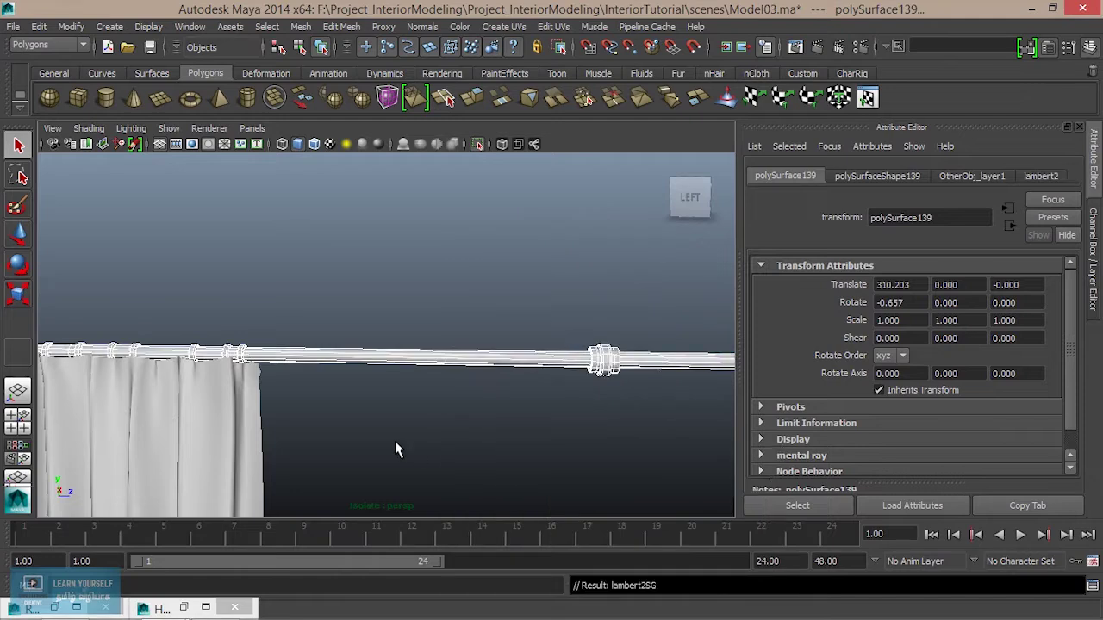
{"action": "left_click", "coordinate": [434, 269]}
{"action": "left_click", "coordinate": [474, 143]}
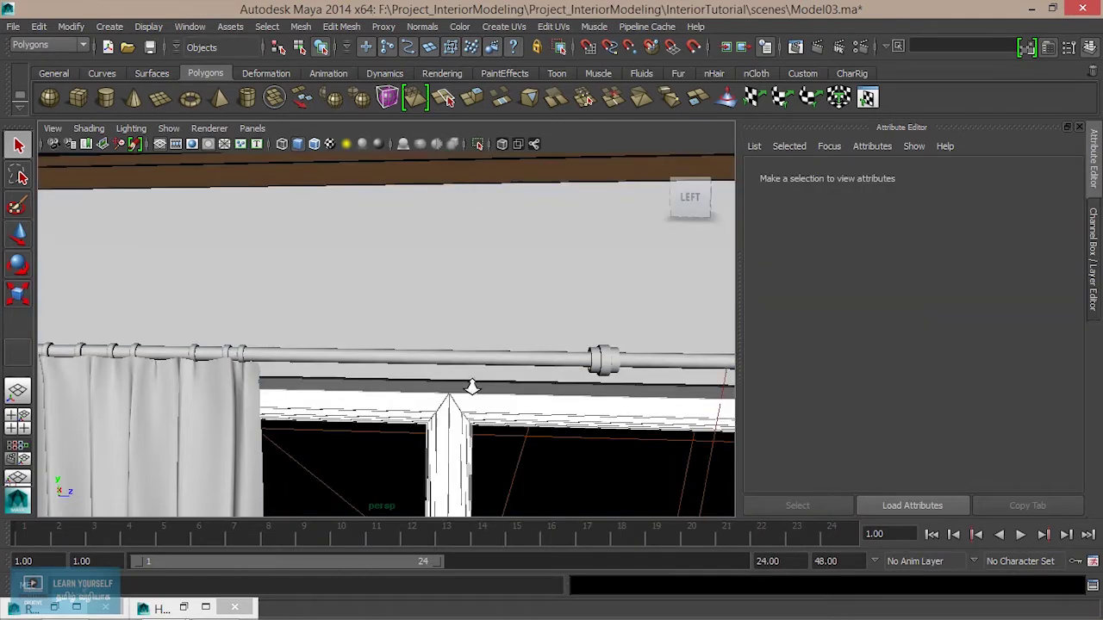
- Pull back and swing the view toward the bedside lamp and curtain
{"action": "middle_click_drag", "start_coordinate": [474, 173], "coordinate": [478, 293], "text": "alt"}
{"action": "scroll", "coordinate": [478, 292], "scroll_direction": "up", "scroll_amount": 1}
{"action": "scroll", "coordinate": [454, 315], "scroll_direction": "up", "scroll_amount": 2}
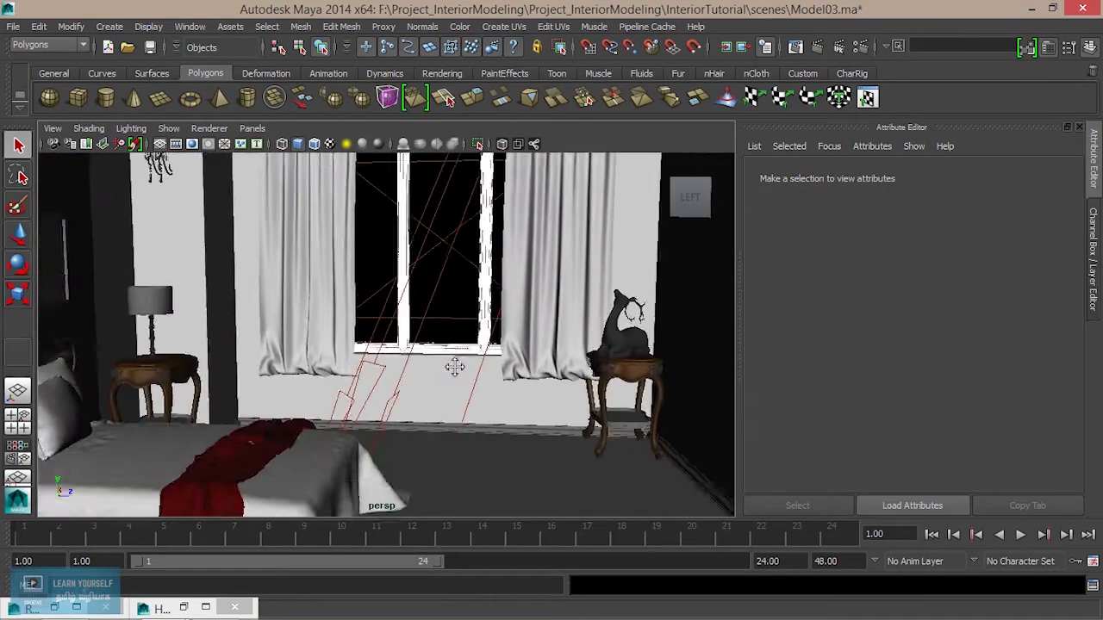
{"action": "scroll", "coordinate": [455, 365], "scroll_direction": "up", "scroll_amount": 1}
{"action": "scroll", "coordinate": [433, 350], "scroll_direction": "up", "scroll_amount": 2}
{"action": "mouse_move", "coordinate": [411, 356]}
{"action": "left_mouse_down", "text": "alt"}
{"action": "mouse_move", "coordinate": [468, 376]}
{"action": "mouse_move", "coordinate": [398, 312]}
{"action": "left_mouse_up", "text": "alt"}
{"action": "scroll", "coordinate": [423, 353], "scroll_direction": "up", "scroll_amount": 1}
{"action": "scroll", "coordinate": [398, 312], "scroll_direction": "up", "scroll_amount": 2}
{"action": "scroll", "coordinate": [381, 324], "scroll_direction": "down", "scroll_amount": 2}
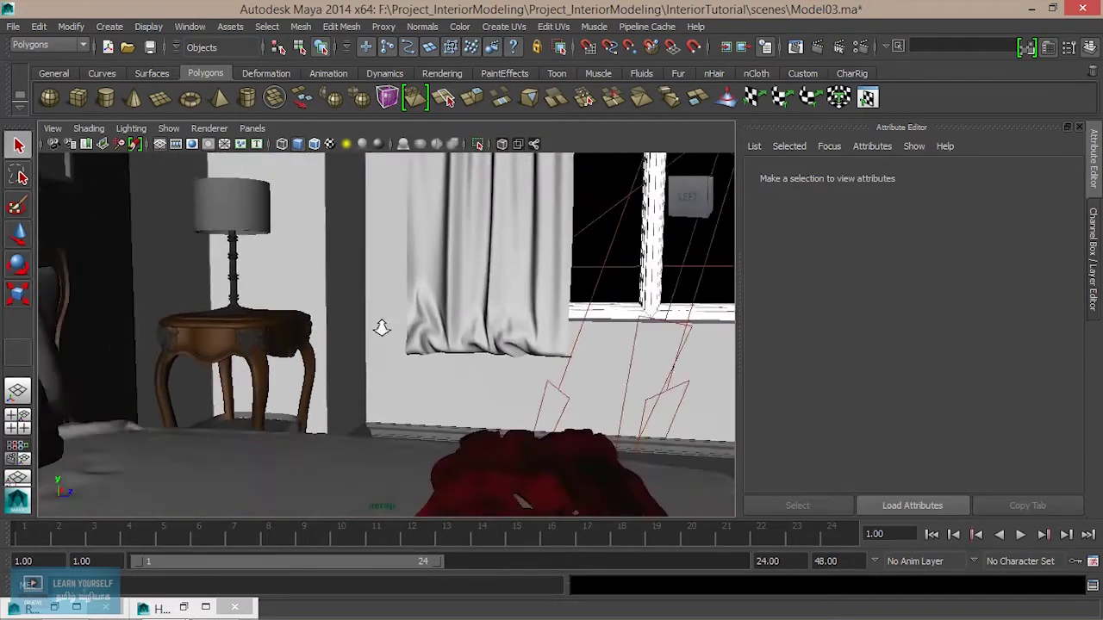
{"action": "scroll", "coordinate": [382, 325], "scroll_direction": "down", "scroll_amount": 1}
{"action": "middle_click_drag", "start_coordinate": [382, 325], "coordinate": [390, 360], "text": "alt"}
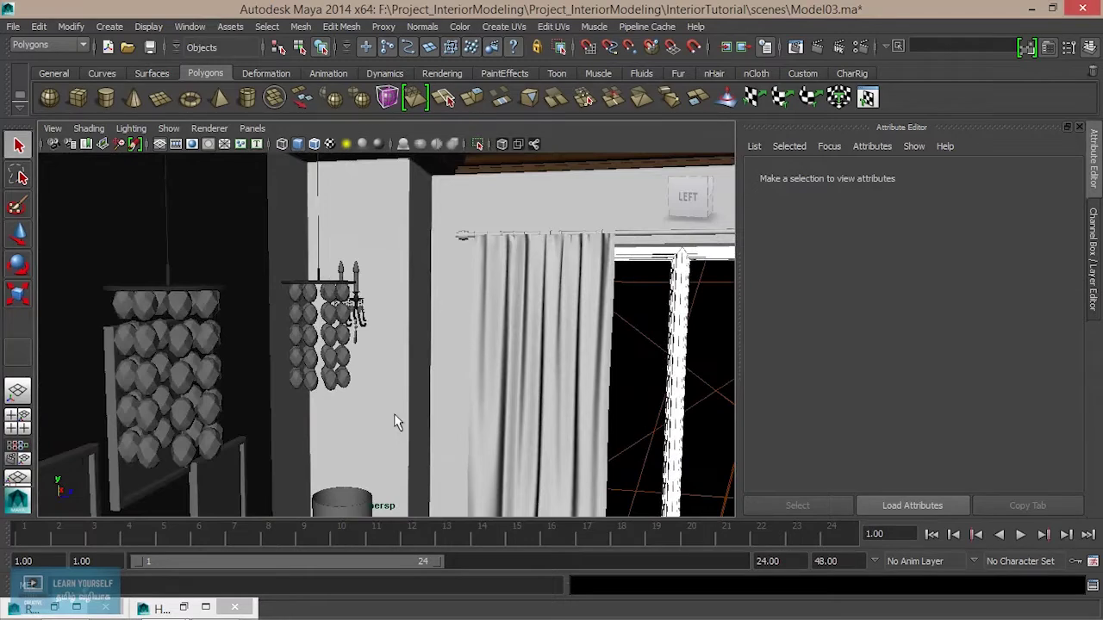
- Dolly in and select chandelier crystal polySurface17, opening then dismissing its marking menu
{"action": "scroll", "coordinate": [379, 383], "scroll_direction": "up", "scroll_amount": 2}
{"action": "scroll", "coordinate": [375, 380], "scroll_direction": "up", "scroll_amount": 1}
{"action": "scroll", "coordinate": [388, 396], "scroll_direction": "up", "scroll_amount": 2}
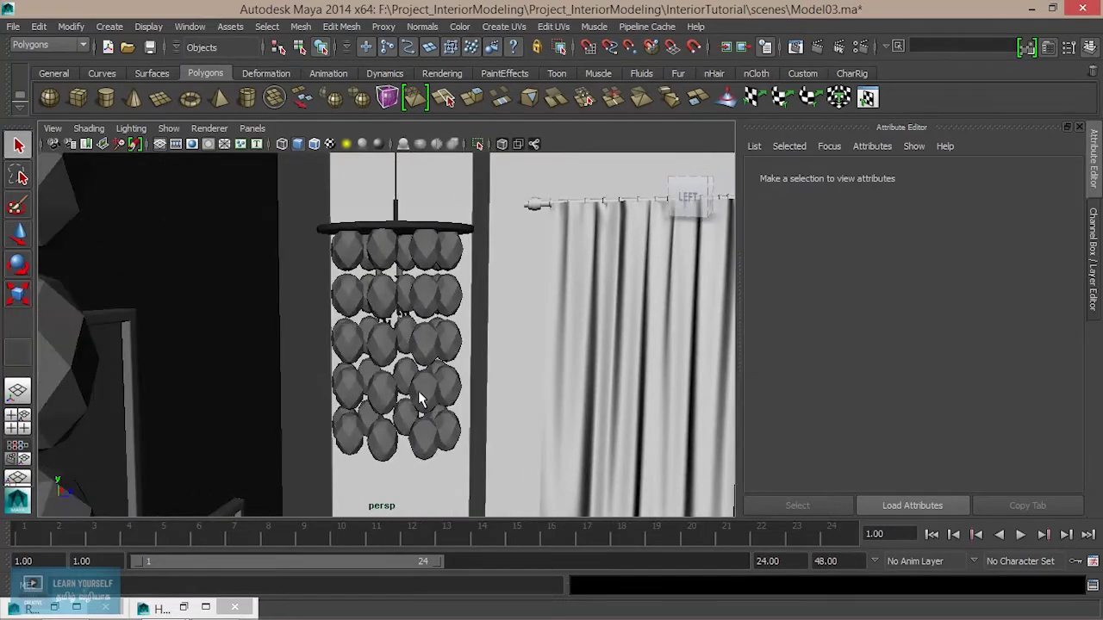
{"action": "left_click", "coordinate": [424, 395]}
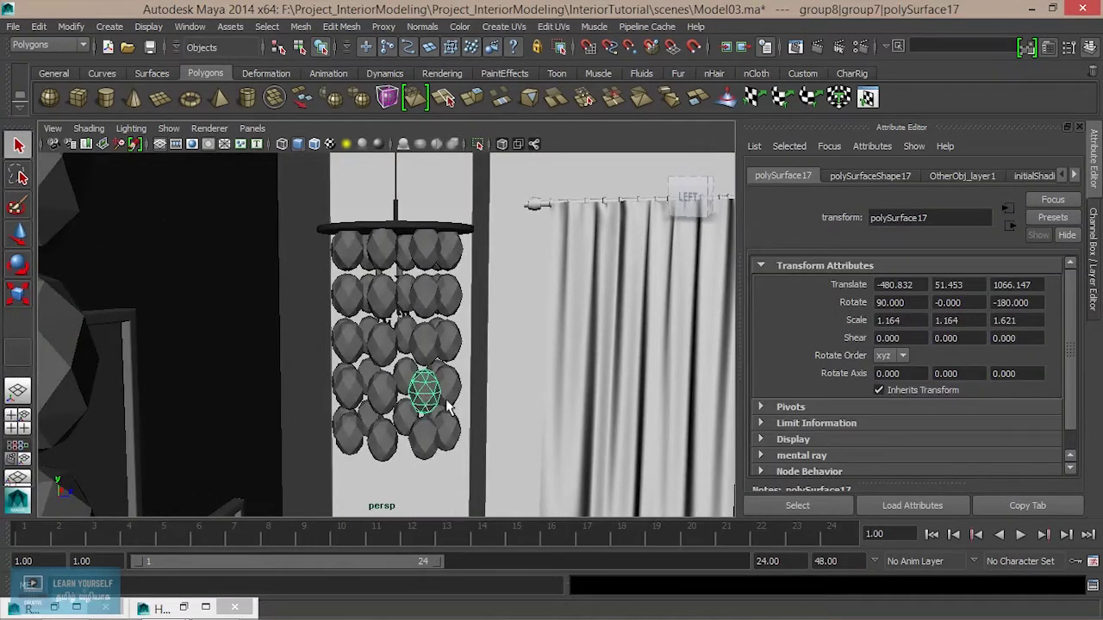
{"action": "right_click", "coordinate": [428, 401]}
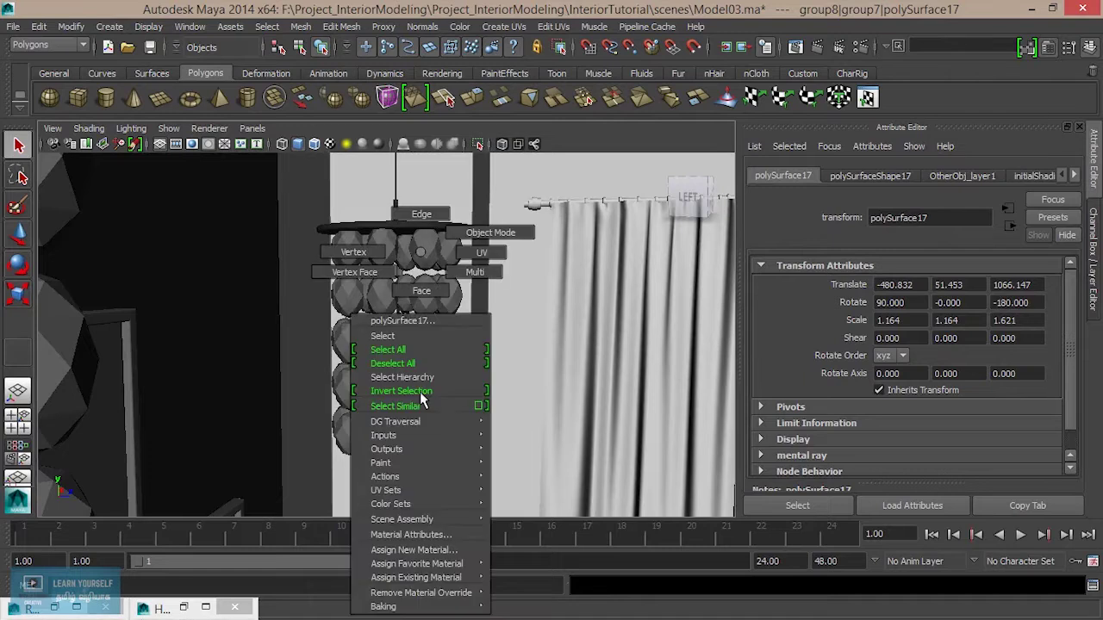
{"action": "left_click", "coordinate": [423, 255]}
- In Hypershade, create a mia_material_x and rename it GlassMat01
{"action": "left_click", "coordinate": [161, 609]}
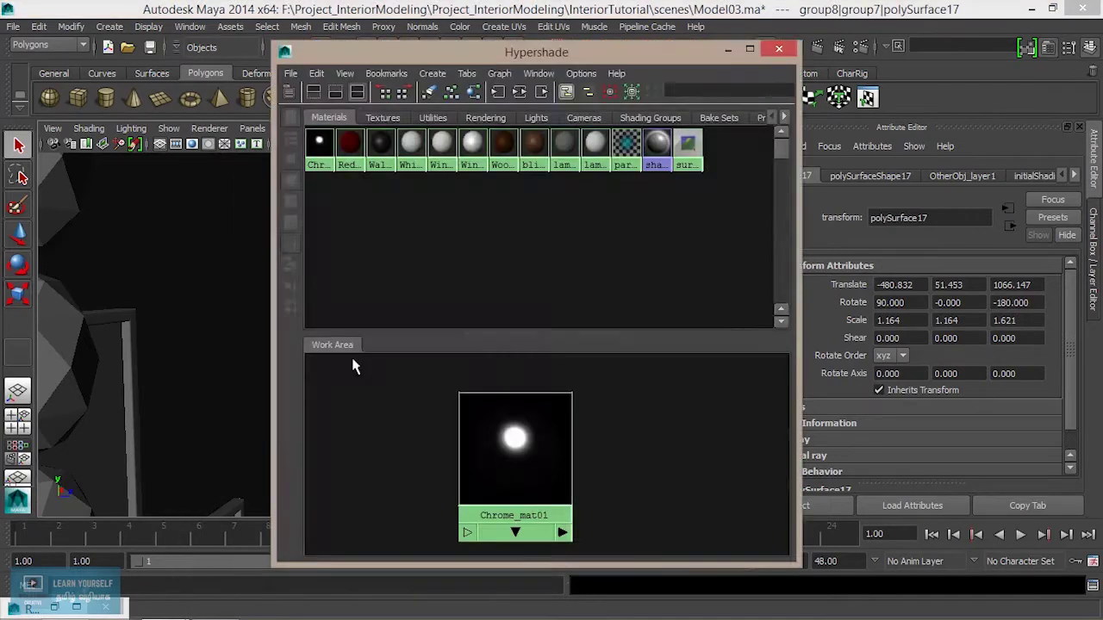
{"action": "left_click", "coordinate": [291, 90]}
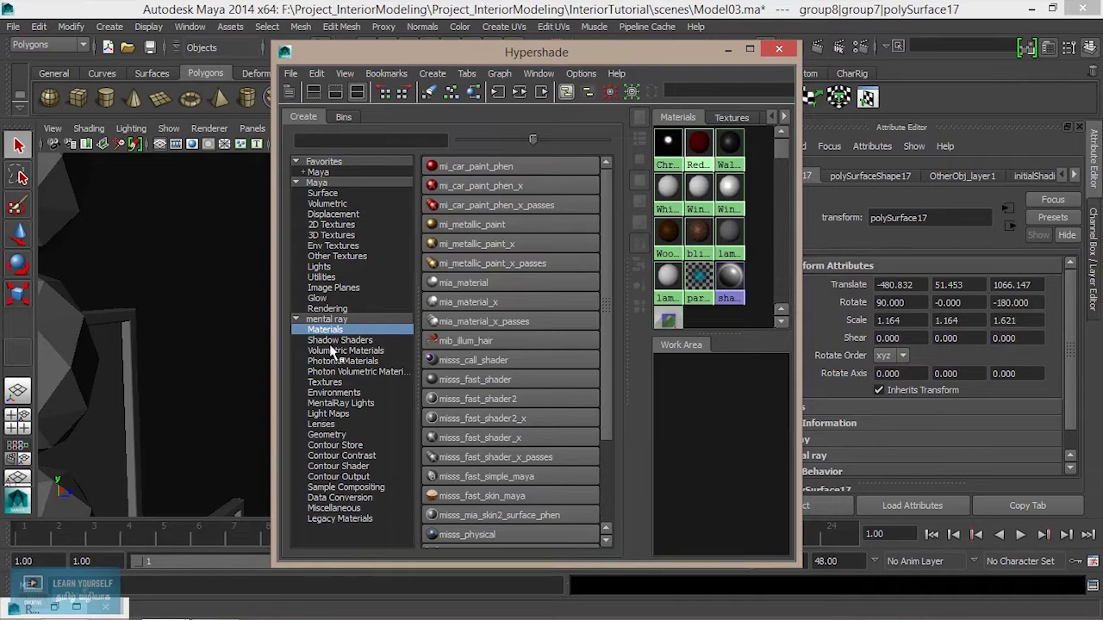
{"action": "left_click", "coordinate": [493, 304]}
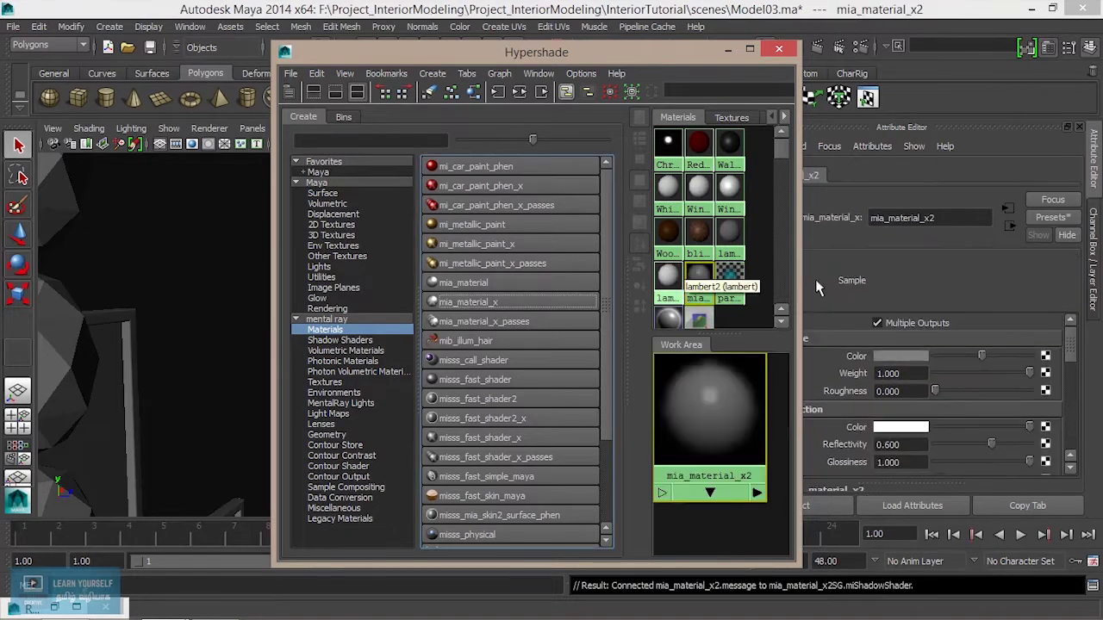
{"action": "left_click", "coordinate": [961, 215]}
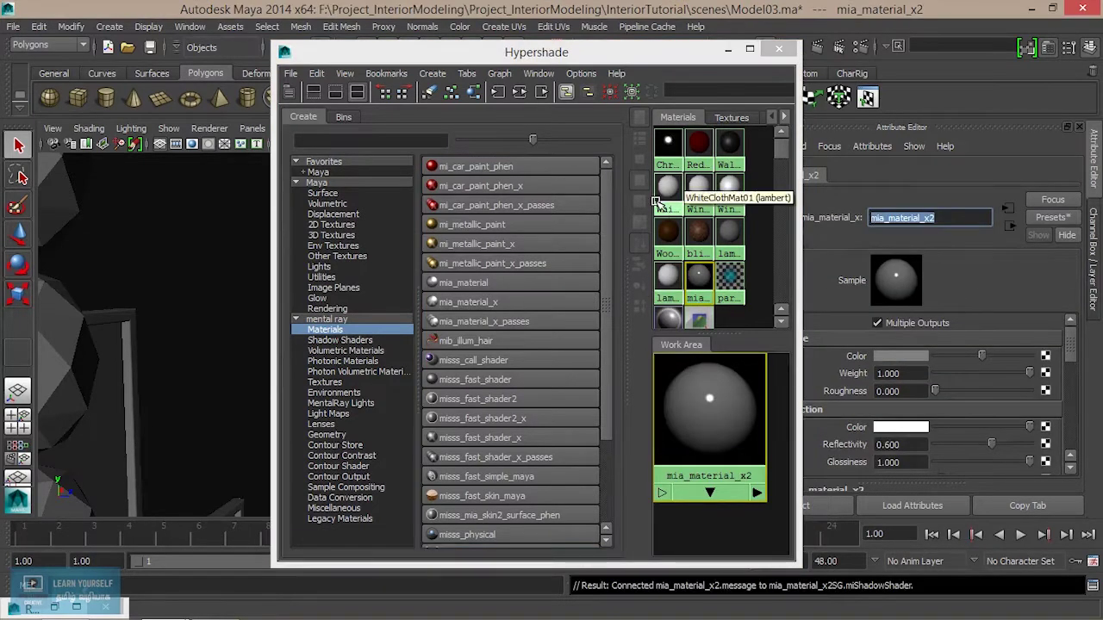
{"action": "type", "text": "GlassMat01"}
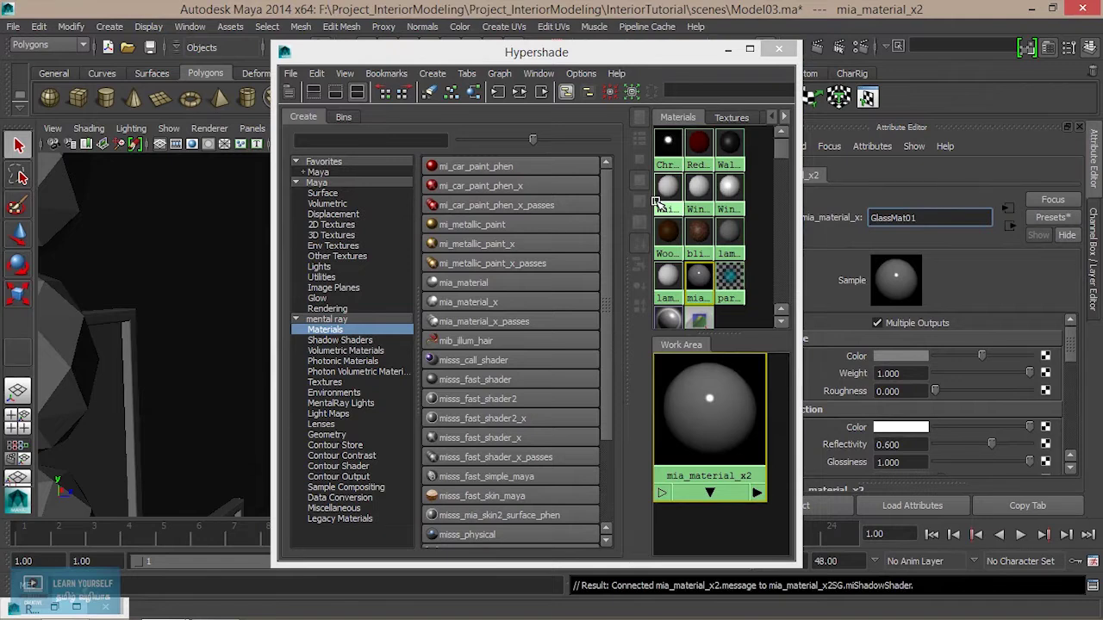
{"action": "key", "text": "Return"}
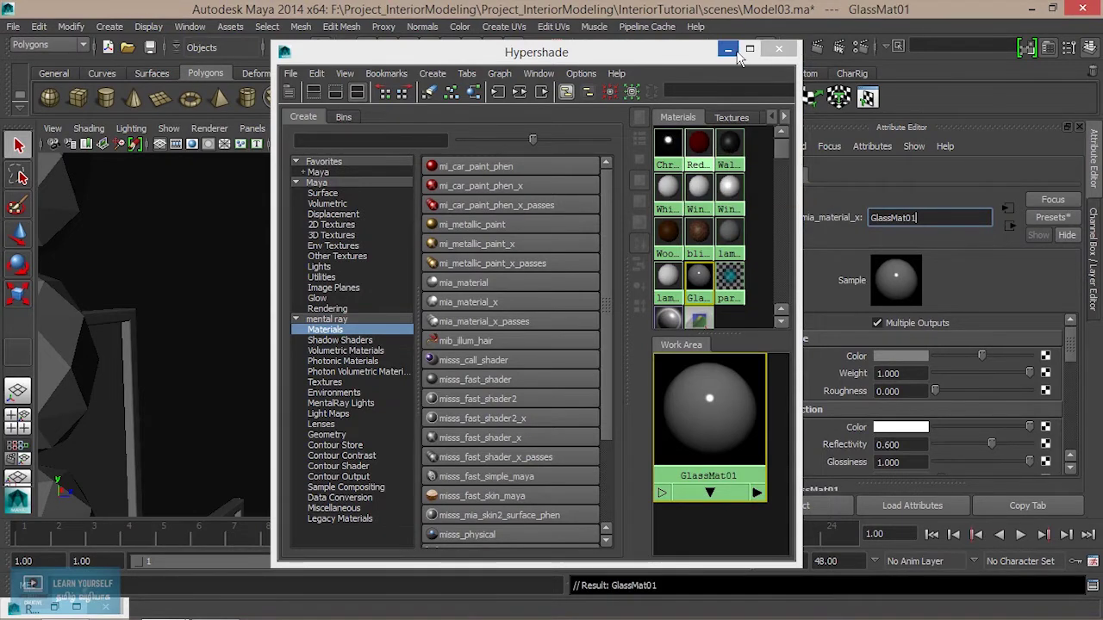
- Apply a glass preset to GlassMat01, giving reflectivity 1.000 and diffuse weight 0
{"action": "left_click", "coordinate": [727, 49]}
{"action": "left_click", "coordinate": [1062, 219]}
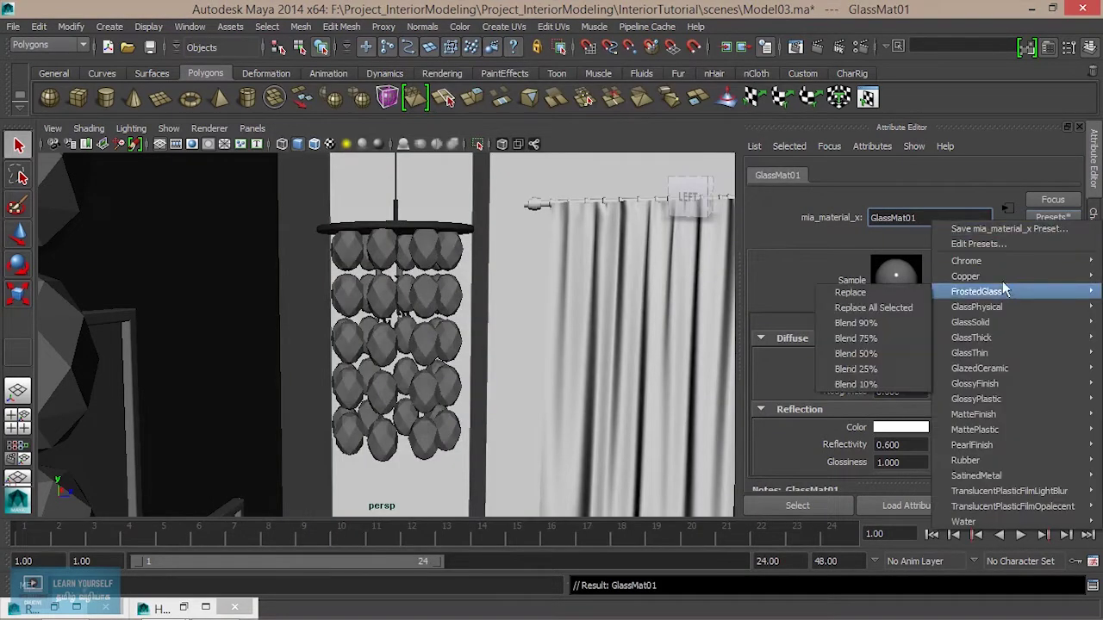
{"action": "mouse_move", "coordinate": [971, 337]}
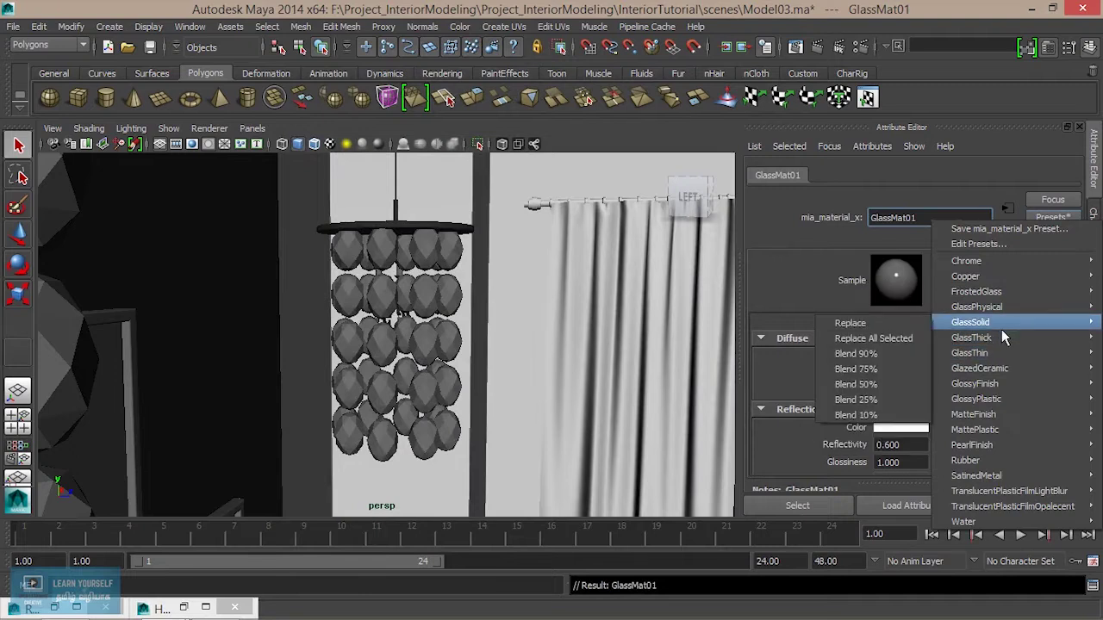
{"action": "left_click", "coordinate": [893, 346]}
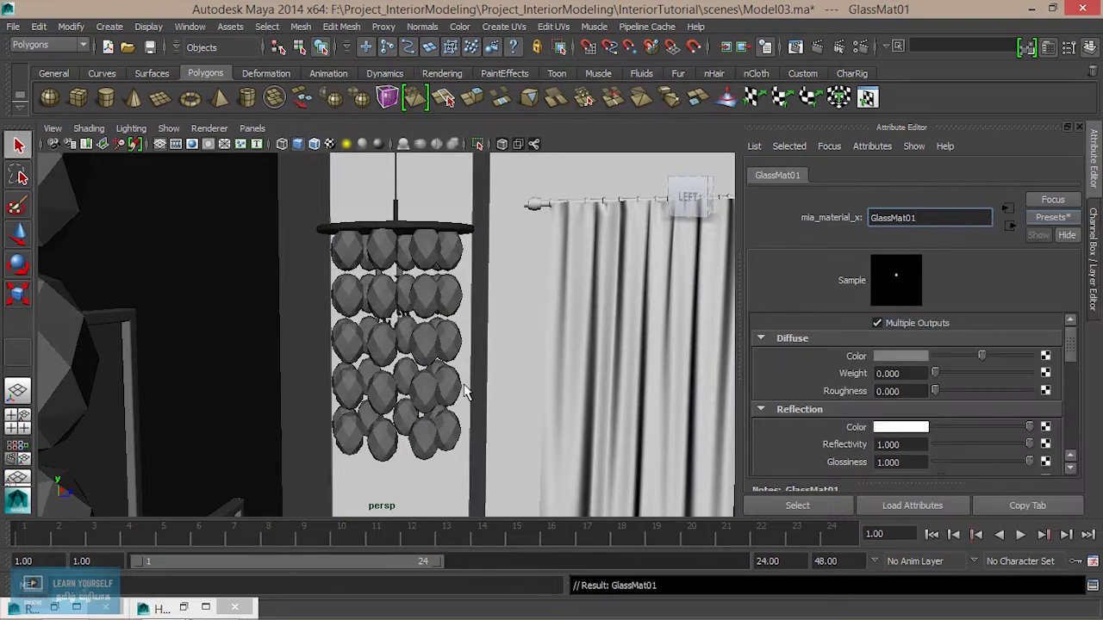
- Frame the chandelier beads in the viewport and switch to wireframe display
{"action": "scroll", "coordinate": [468, 396], "scroll_direction": "down", "scroll_amount": 3}
{"action": "scroll", "coordinate": [372, 413], "scroll_direction": "up", "scroll_amount": 5}
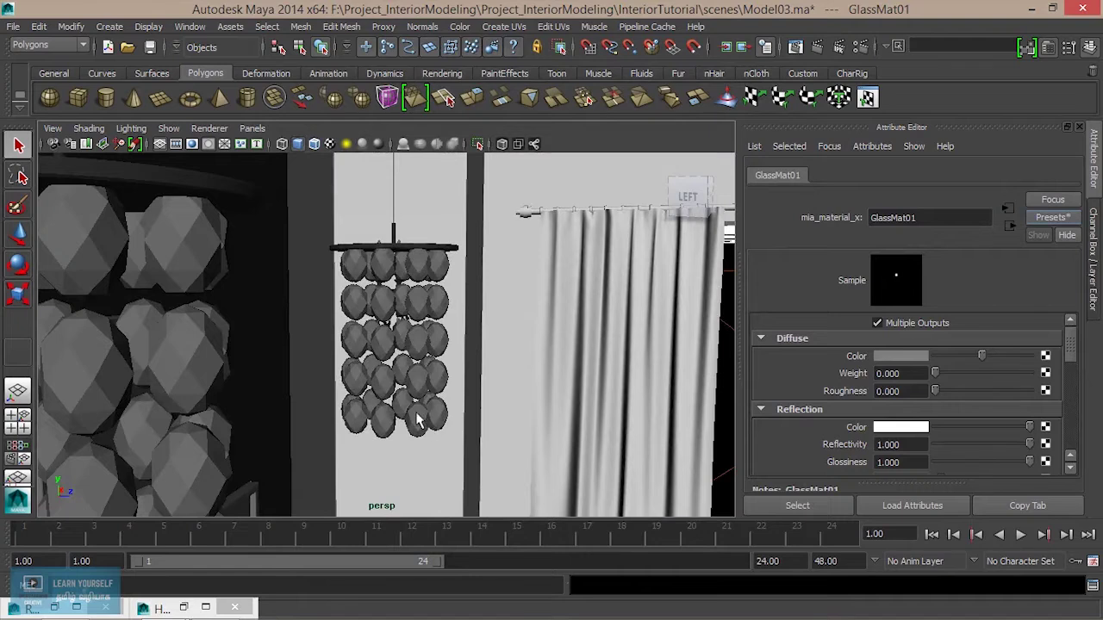
{"action": "middle_click_drag", "start_coordinate": [426, 422], "coordinate": [413, 353], "text": "alt"}
{"action": "mouse_move", "coordinate": [405, 371]}
{"action": "left_mouse_down", "text": "alt"}
{"action": "mouse_move", "coordinate": [370, 405]}
{"action": "mouse_move", "coordinate": [379, 396]}
{"action": "left_mouse_up", "text": "alt"}
{"action": "scroll", "coordinate": [367, 410], "scroll_direction": "down", "scroll_amount": 3}
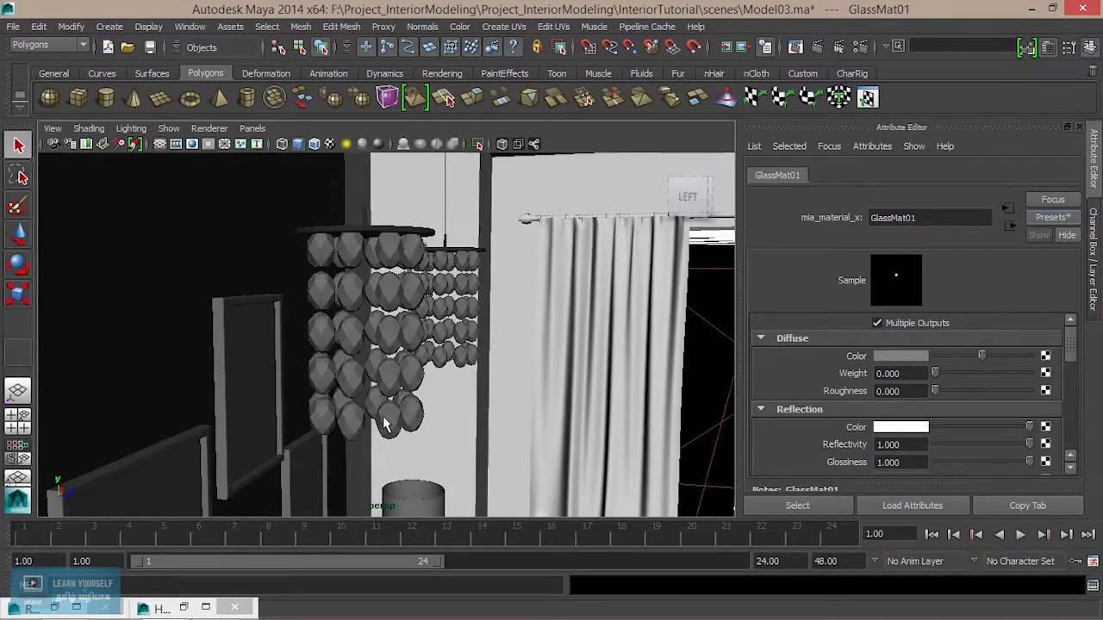
{"action": "left_click", "coordinate": [389, 422]}
{"action": "left_click", "coordinate": [389, 372]}
{"action": "middle_click_drag", "start_coordinate": [353, 293], "coordinate": [307, 273], "text": "alt"}
{"action": "key", "text": "4"}
{"action": "mouse_move", "coordinate": [327, 307]}
{"action": "left_mouse_down", "text": "alt"}
{"action": "mouse_move", "coordinate": [327, 298]}
{"action": "mouse_move", "coordinate": [228, 285]}
{"action": "mouse_move", "coordinate": [207, 269]}
{"action": "left_mouse_up", "text": "alt"}
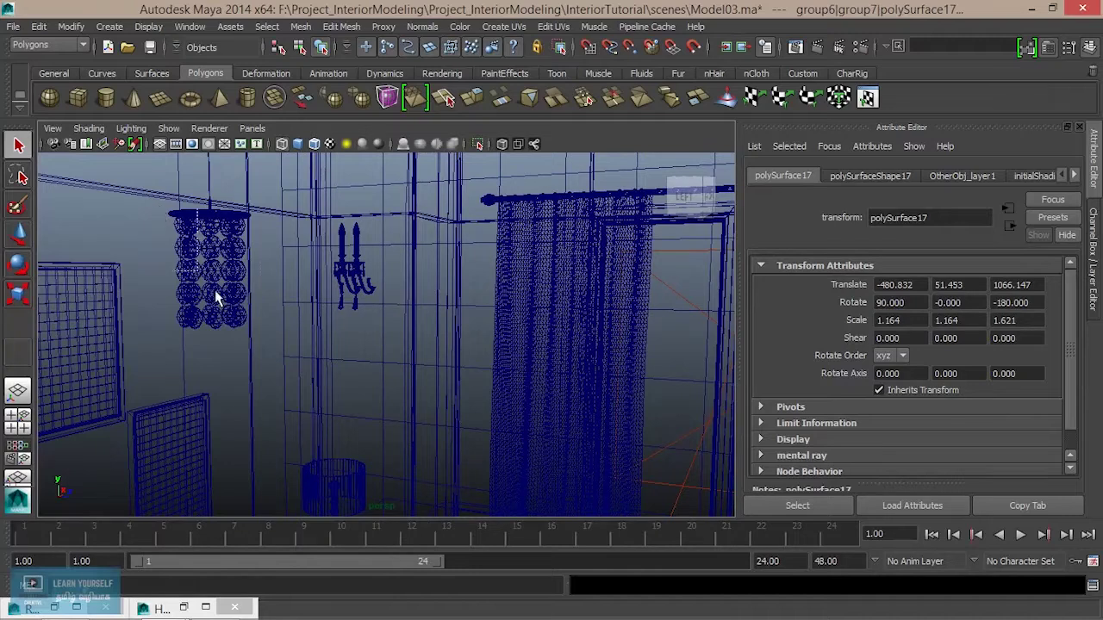
- Box-select the chandelier crystals, excluding the pillars, ceiling lines and top bar
{"action": "left_click_drag", "start_coordinate": [273, 346], "coordinate": [274, 348]}
{"action": "left_click", "coordinate": [249, 215], "text": "shift"}
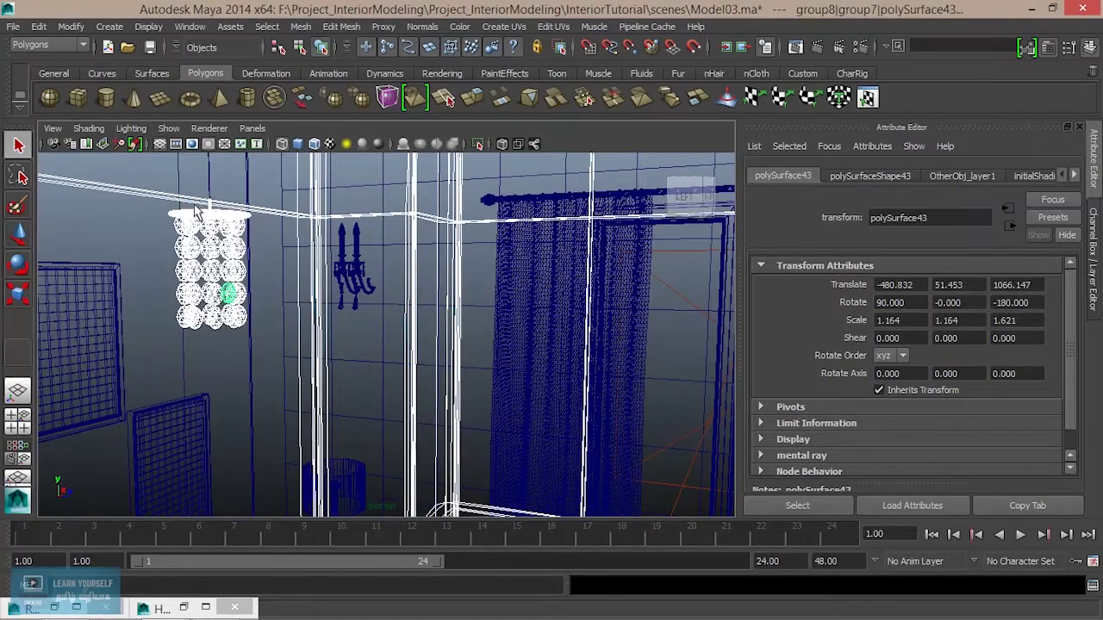
{"action": "left_click", "coordinate": [222, 238]}
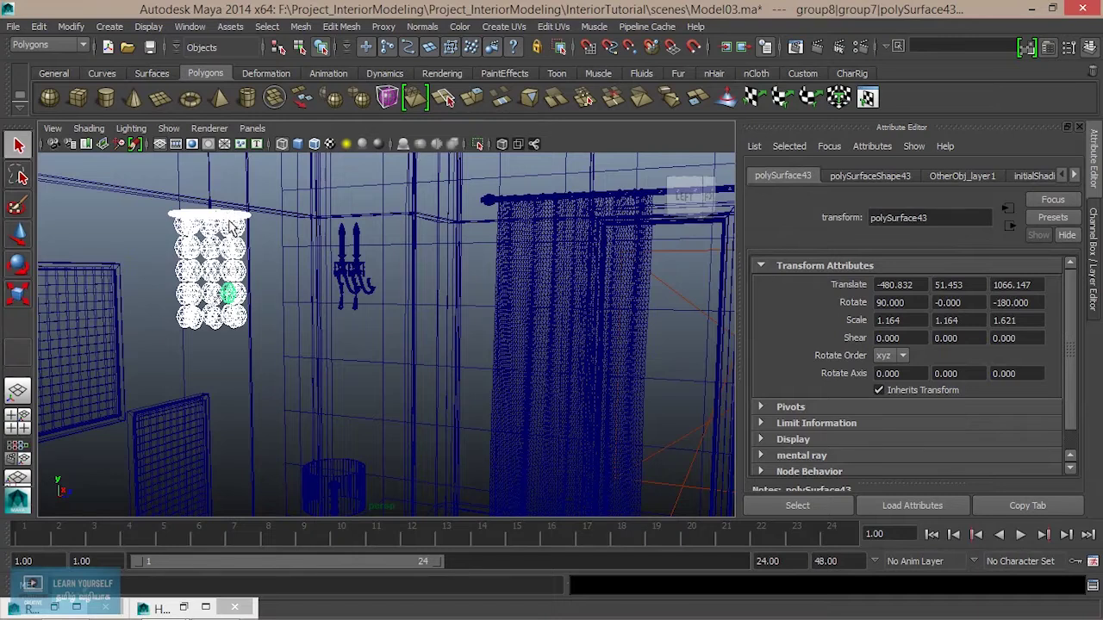
{"action": "key", "text": "5"}
{"action": "key", "text": "f"}
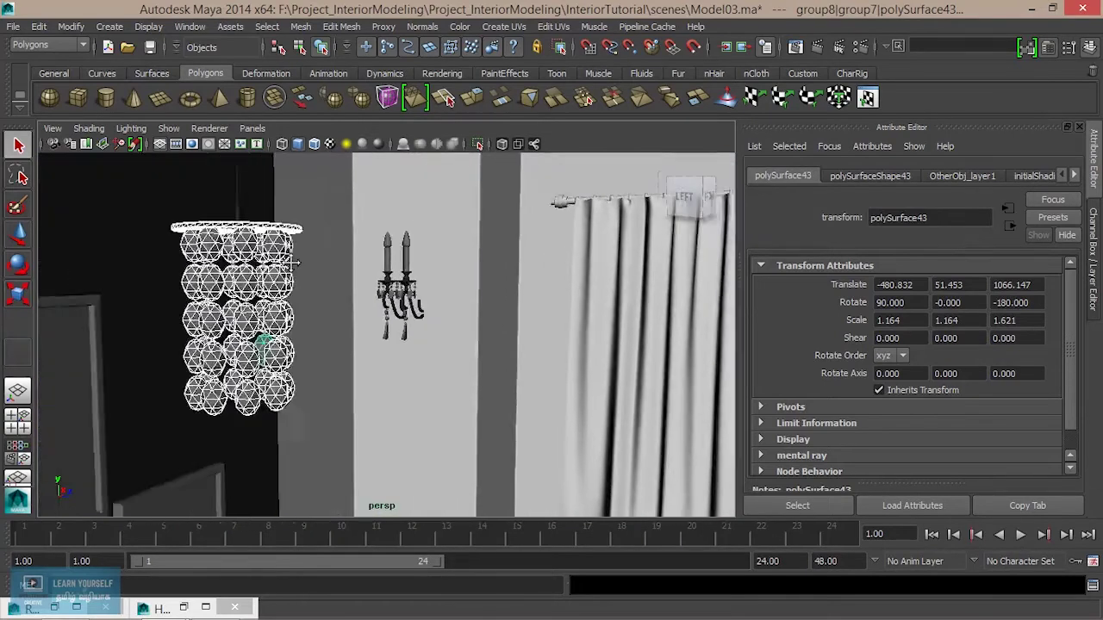
{"action": "left_click", "coordinate": [299, 266], "text": "shift"}
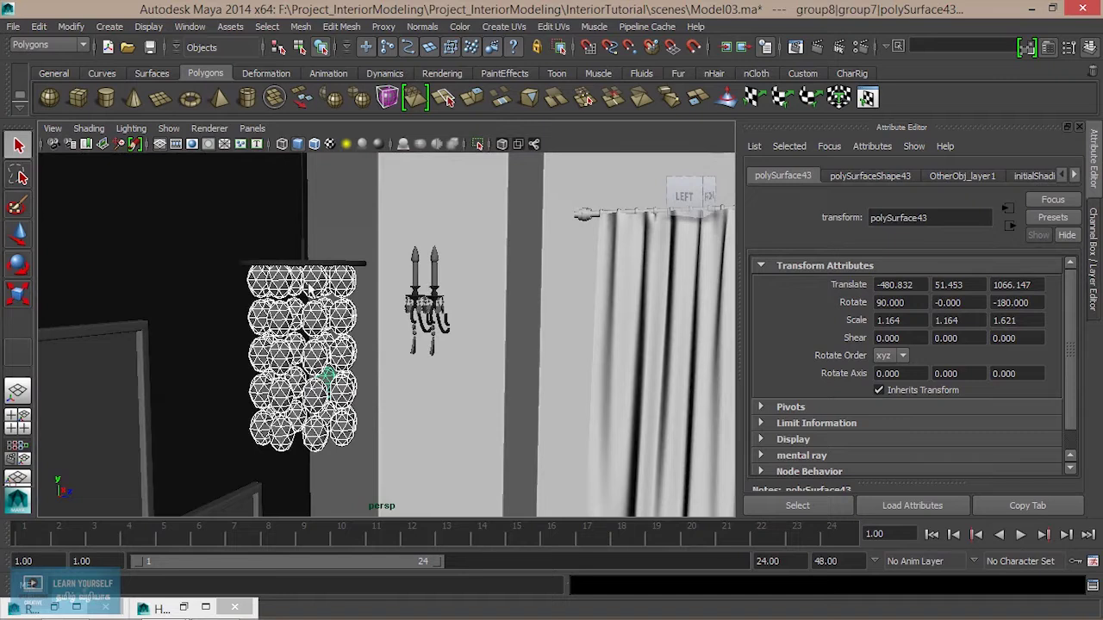
- Assign the existing GlassMat01 material to the selected chandelier crystals
{"action": "mouse_move", "coordinate": [321, 324]}
{"action": "right_mouse_down"}
{"action": "mouse_move", "coordinate": [337, 578]}
{"action": "mouse_move", "coordinate": [433, 584]}
{"action": "right_mouse_up"}
{"action": "left_click", "coordinate": [296, 265]}
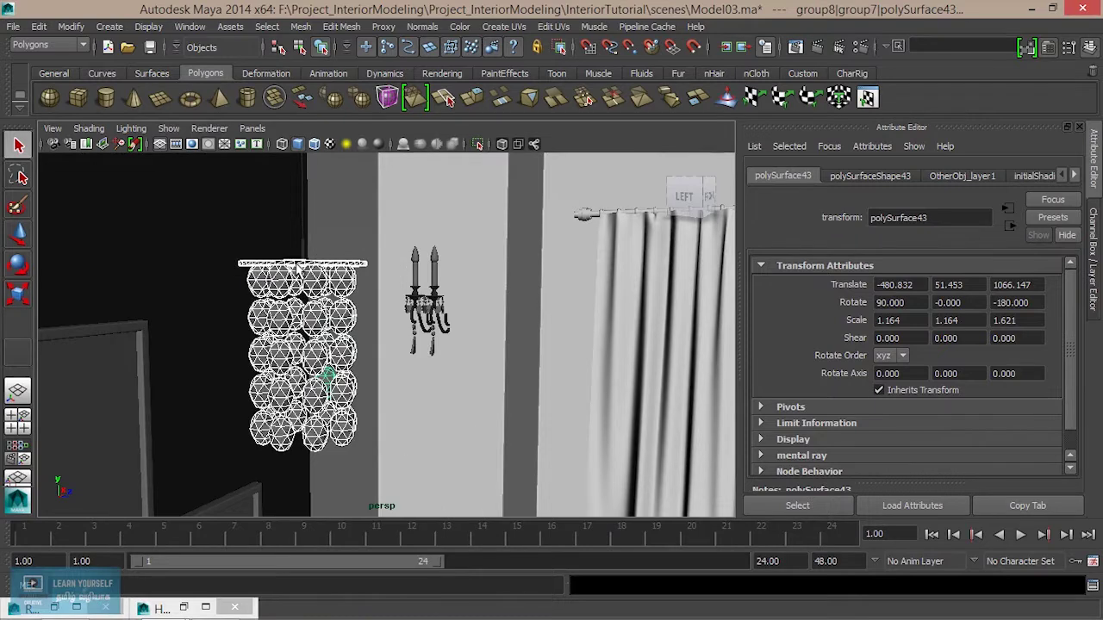
{"action": "left_click", "coordinate": [298, 270]}
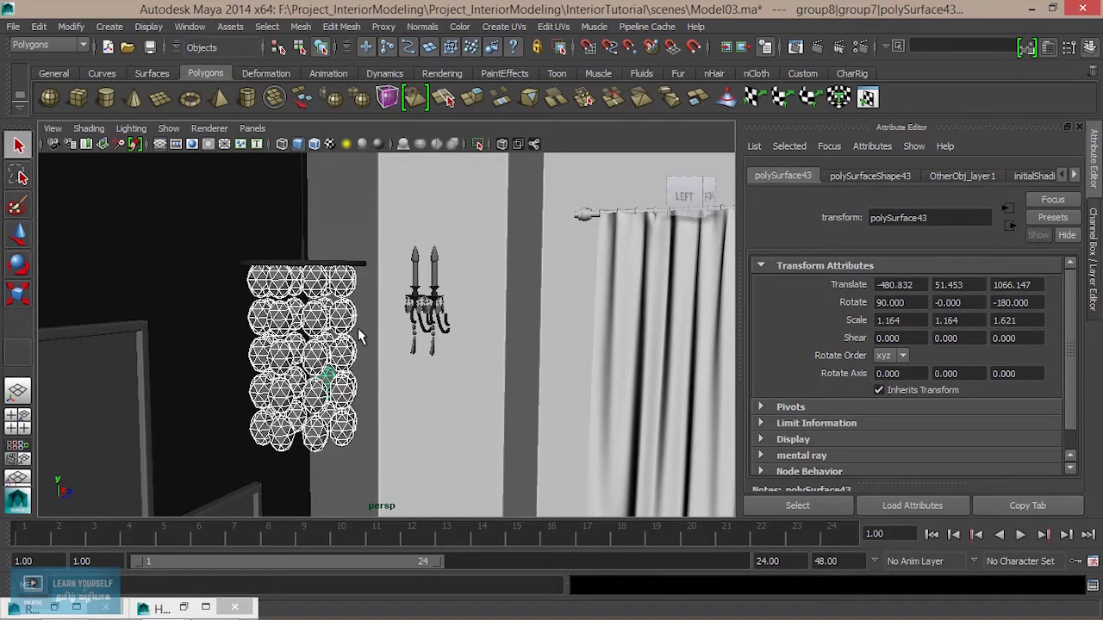
{"action": "right_click_drag", "start_coordinate": [320, 326], "coordinate": [338, 584]}
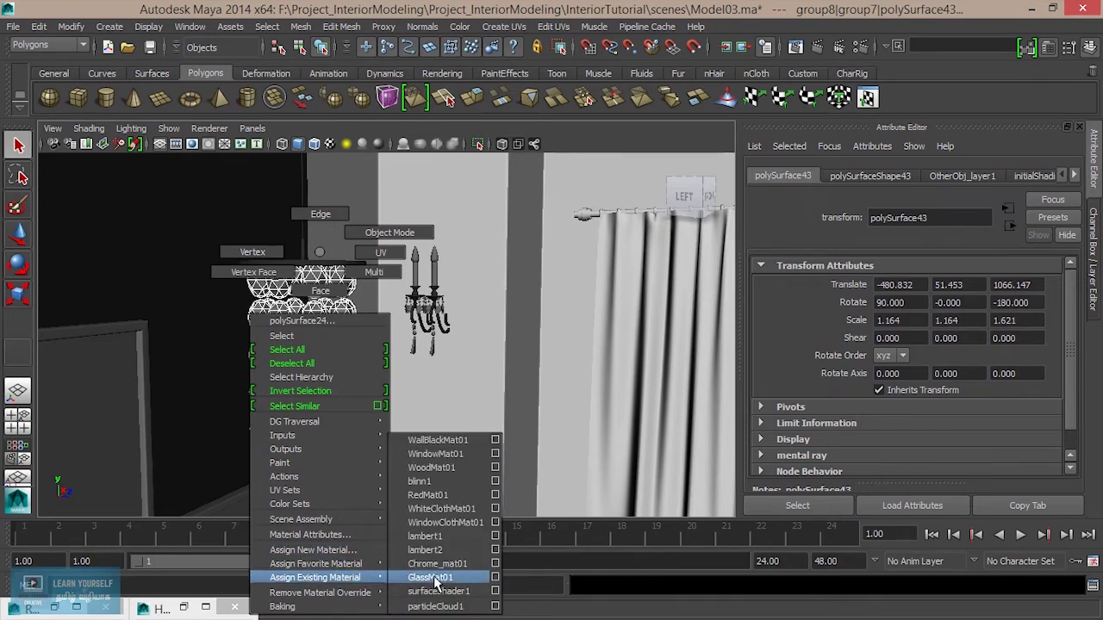
{"action": "right_click_drag", "start_coordinate": [362, 587], "coordinate": [435, 583]}
{"action": "middle_click_drag", "start_coordinate": [396, 438], "coordinate": [414, 425], "text": "alt"}
{"action": "mouse_move", "coordinate": [417, 424]}
{"action": "left_mouse_down", "text": "alt"}
{"action": "mouse_move", "coordinate": [473, 397]}
{"action": "mouse_move", "coordinate": [443, 394]}
{"action": "mouse_move", "coordinate": [529, 374]}
{"action": "mouse_move", "coordinate": [522, 450]}
{"action": "mouse_move", "coordinate": [456, 392]}
{"action": "left_mouse_up", "text": "alt"}
{"action": "left_click", "coordinate": [796, 48]}
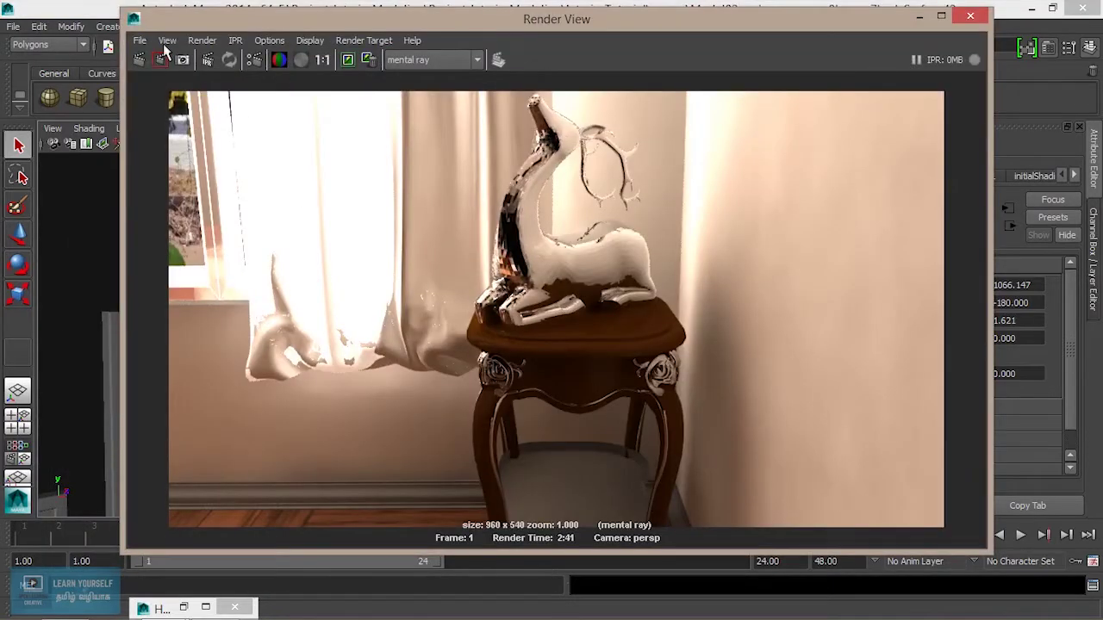
- Re-render the persp camera in Mental Ray, inspect the glass crystals, then minimize Render View
{"action": "left_click", "coordinate": [139, 60]}
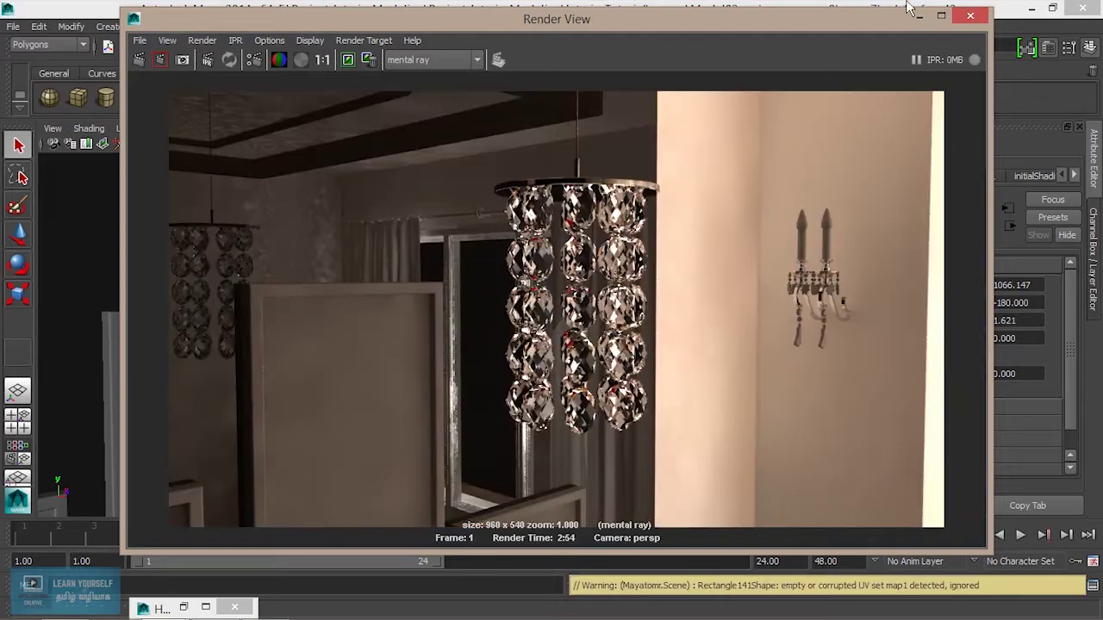
{"action": "scroll", "coordinate": [583, 399], "scroll_direction": "up", "scroll_amount": 2}
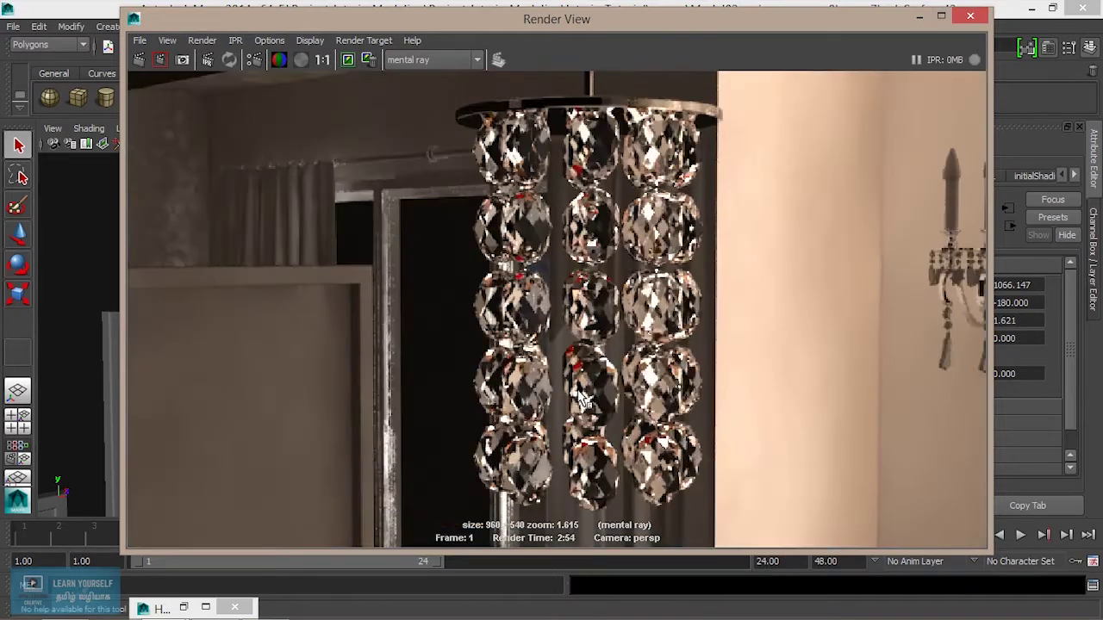
{"action": "scroll", "coordinate": [582, 398], "scroll_direction": "down", "scroll_amount": 1}
{"action": "scroll", "coordinate": [583, 399], "scroll_direction": "down", "scroll_amount": 1}
{"action": "scroll", "coordinate": [582, 399], "scroll_direction": "up", "scroll_amount": 1}
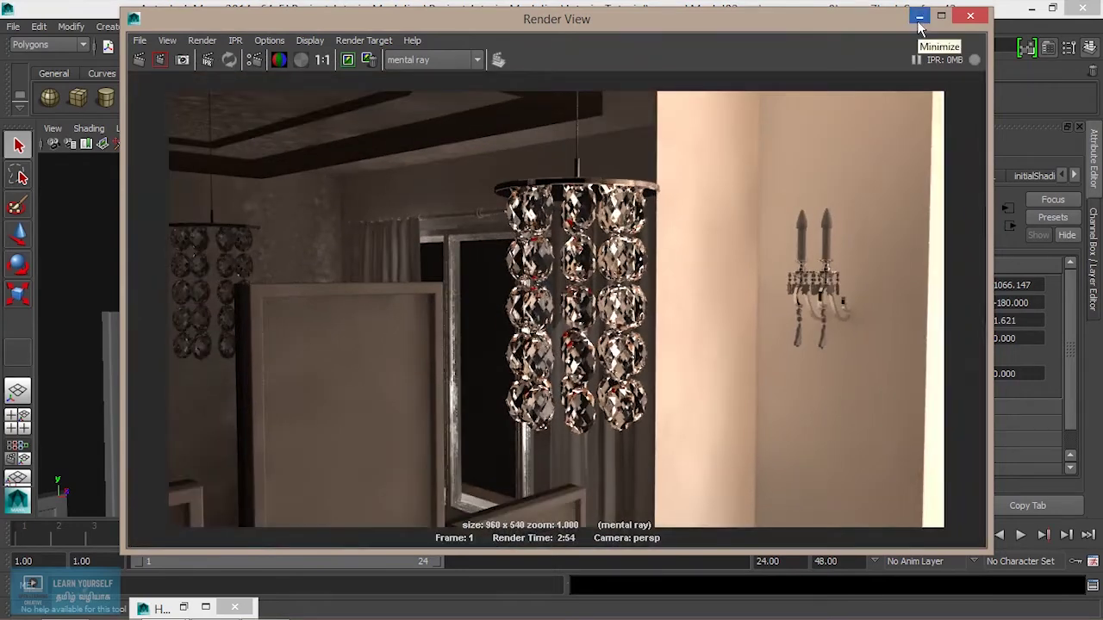
{"action": "left_click", "coordinate": [920, 17]}
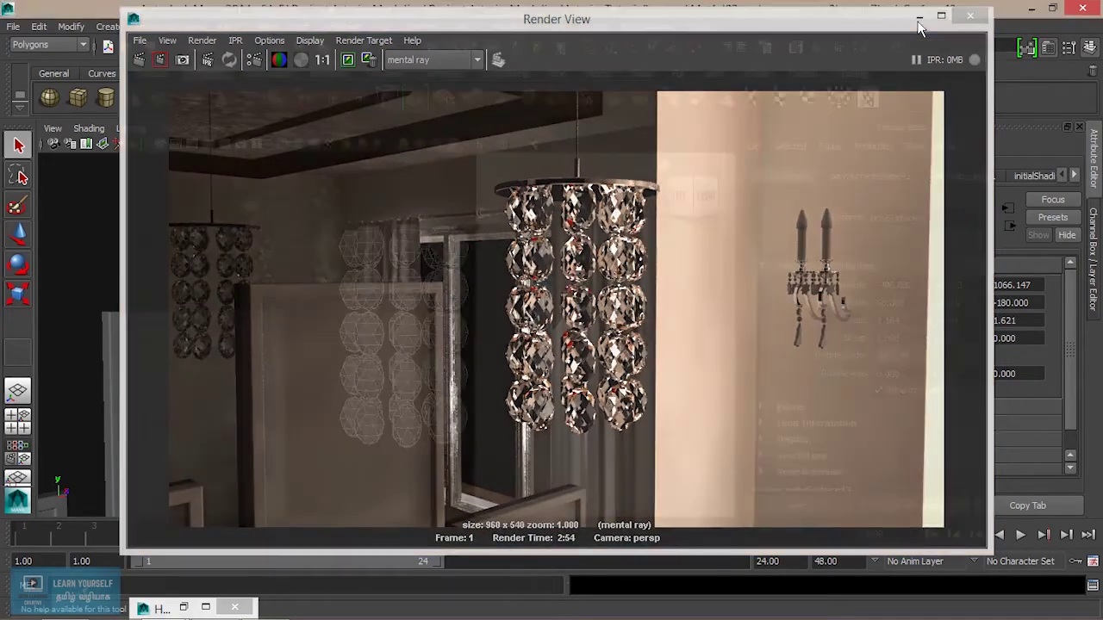
{"action": "left_click_drag", "start_coordinate": [426, 368], "coordinate": [366, 325], "text": "alt"}
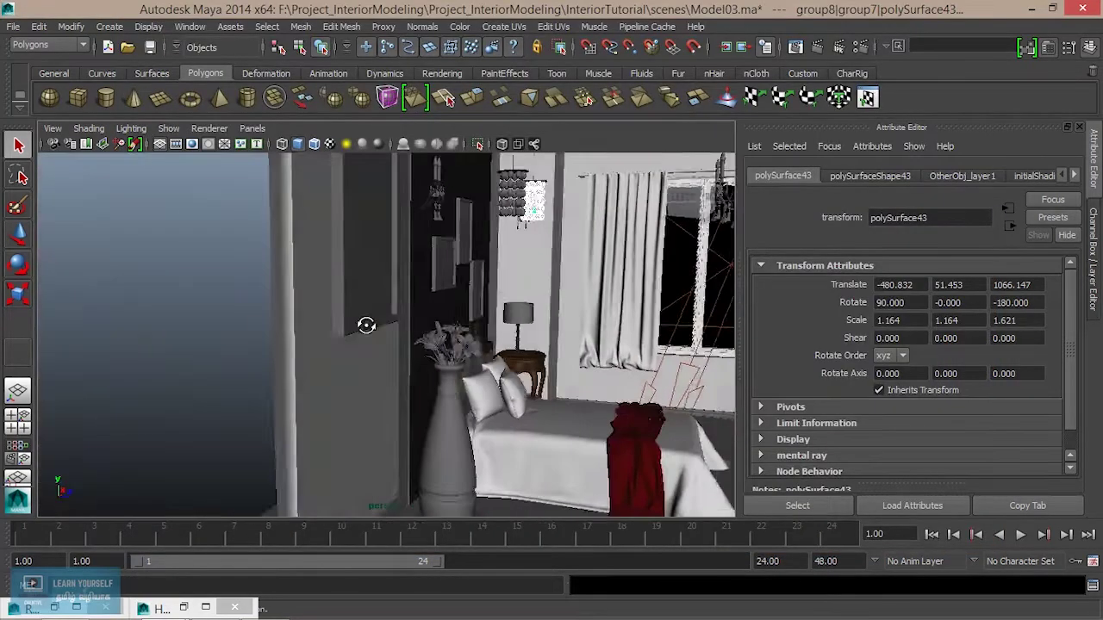
{"action": "mouse_move", "coordinate": [366, 325]}
{"action": "middle_mouse_down", "text": "alt"}
{"action": "mouse_move", "coordinate": [288, 327]}
{"action": "mouse_move", "coordinate": [339, 310]}
{"action": "mouse_move", "coordinate": [294, 311]}
{"action": "middle_mouse_up", "text": "alt"}
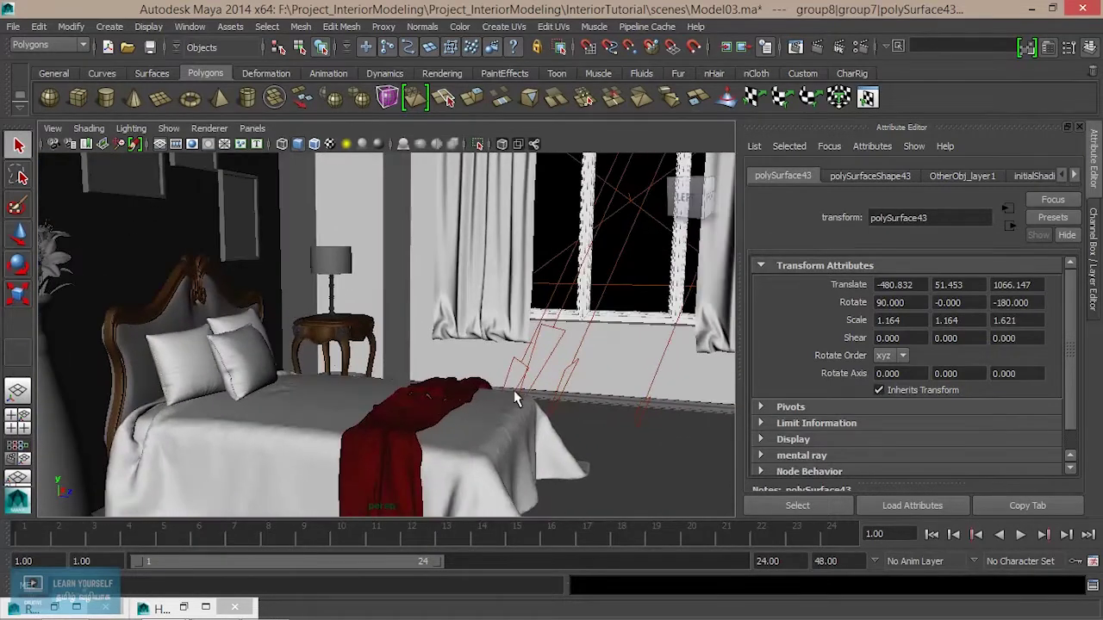